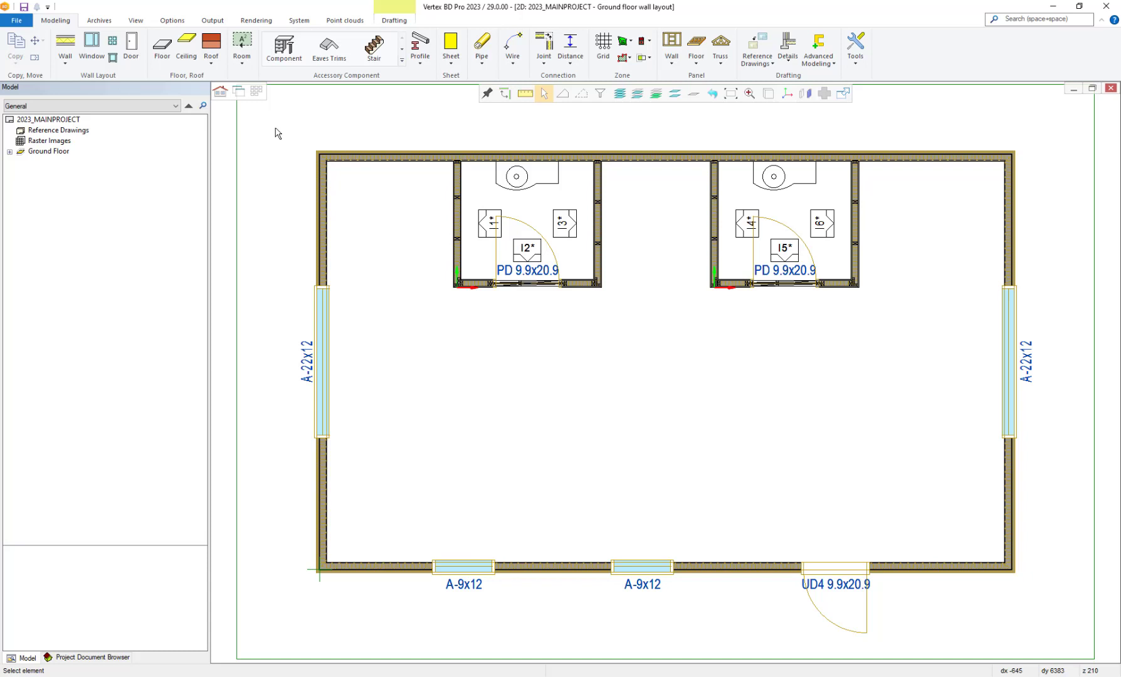
Share the master model 2023_MAINPROJECT as a shared model with project id 2023_WALLPANEL, stored in PROJECTS.
left_click(124, 659)
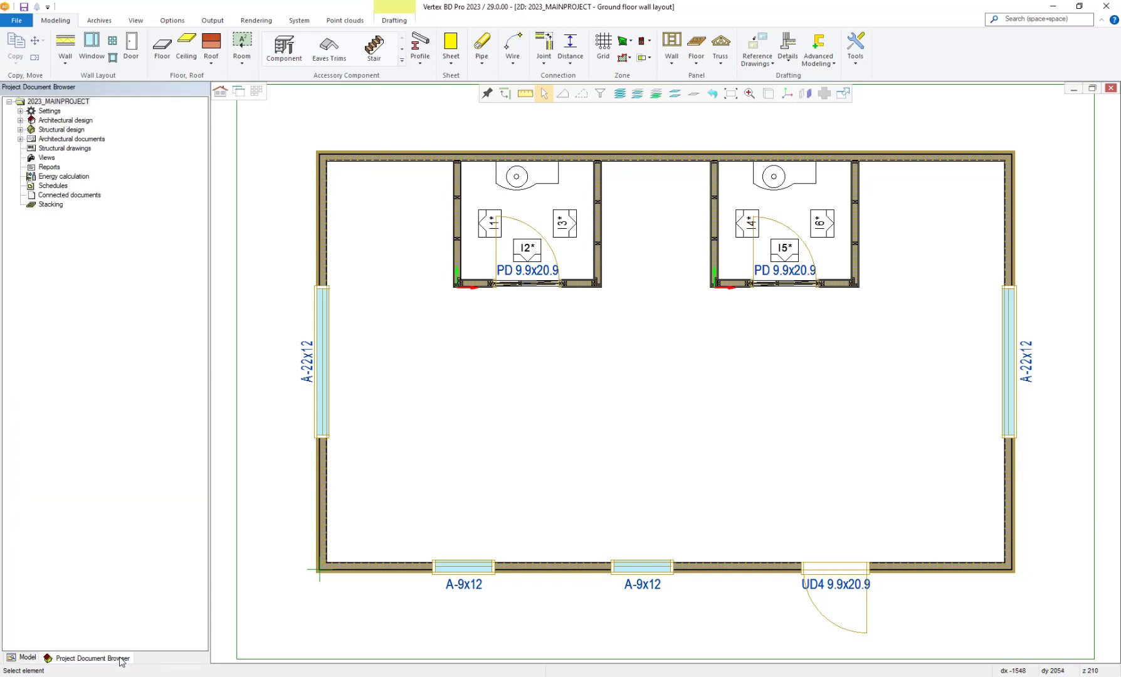
left_click(76, 103)
right_click(76, 103)
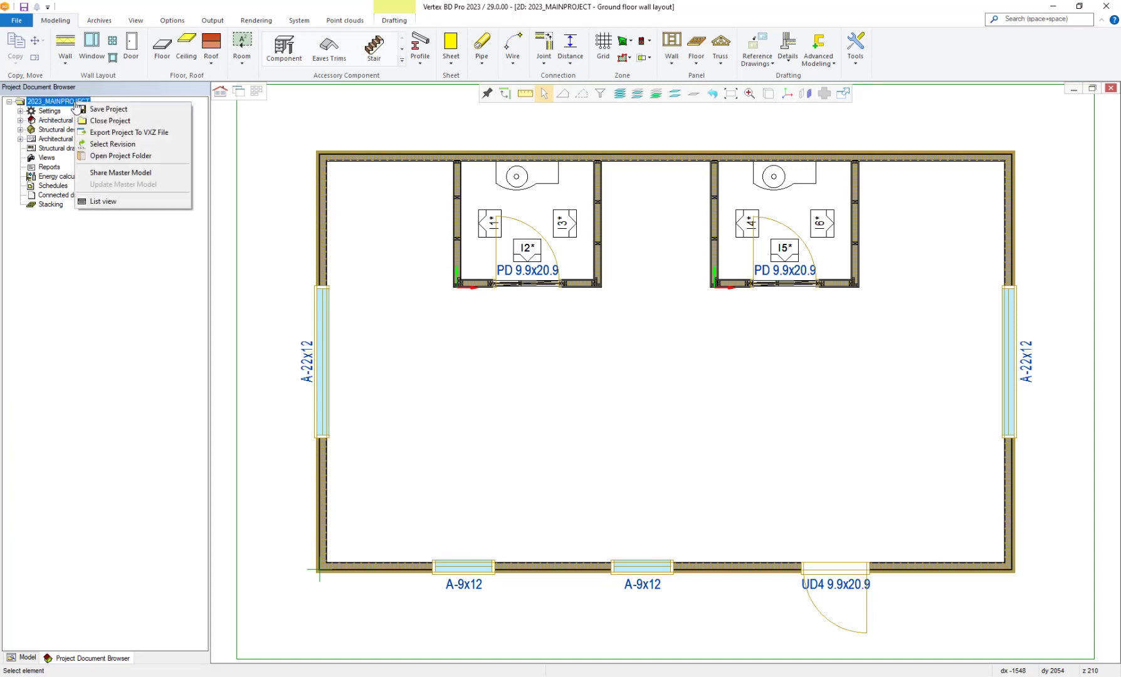
left_click(116, 173)
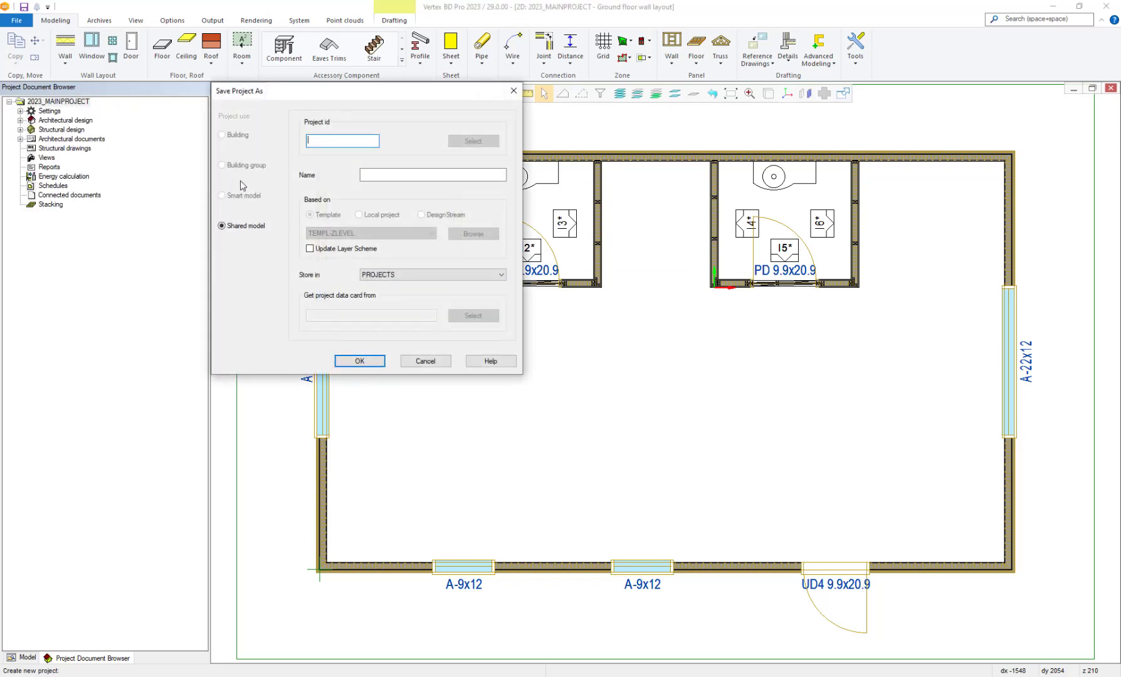
type("2023_WALLPANEL")
left_click(371, 362)
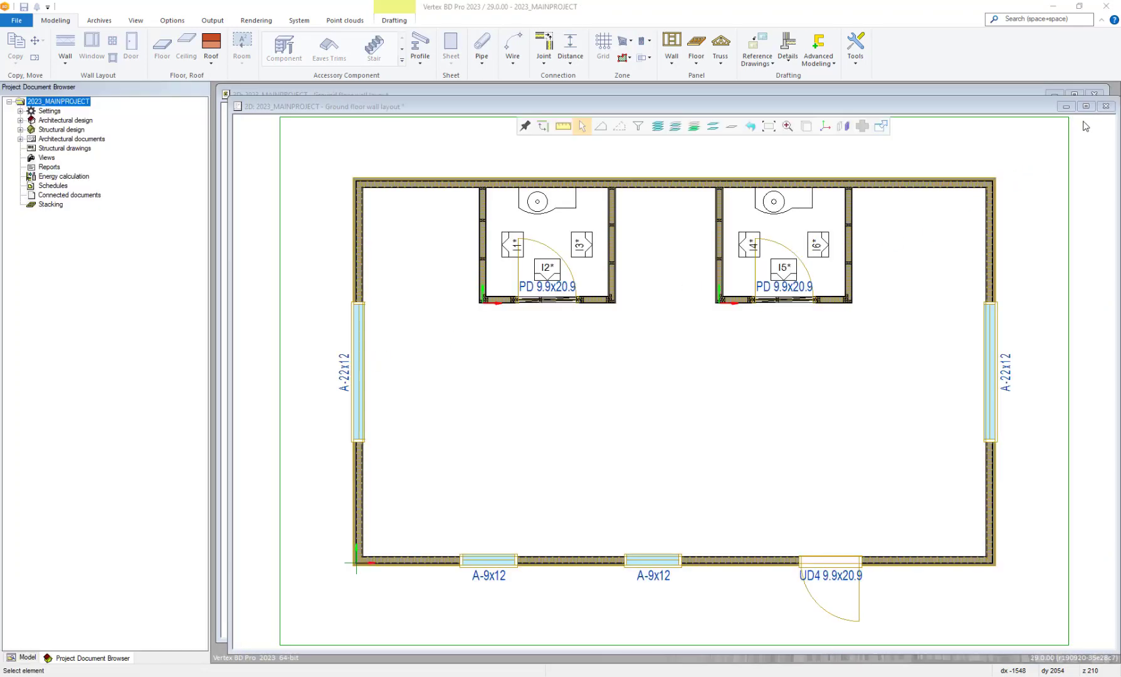
left_click(1086, 107)
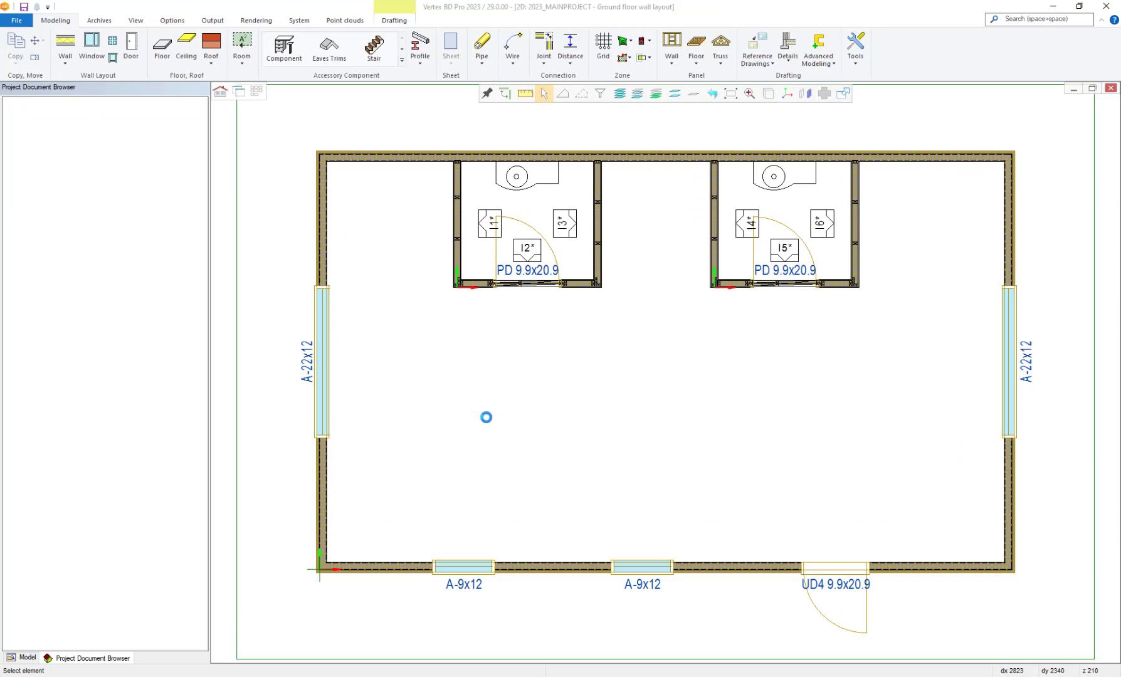
Check the shared models listed under the Ground Floor in the model tree.
left_click(14, 660)
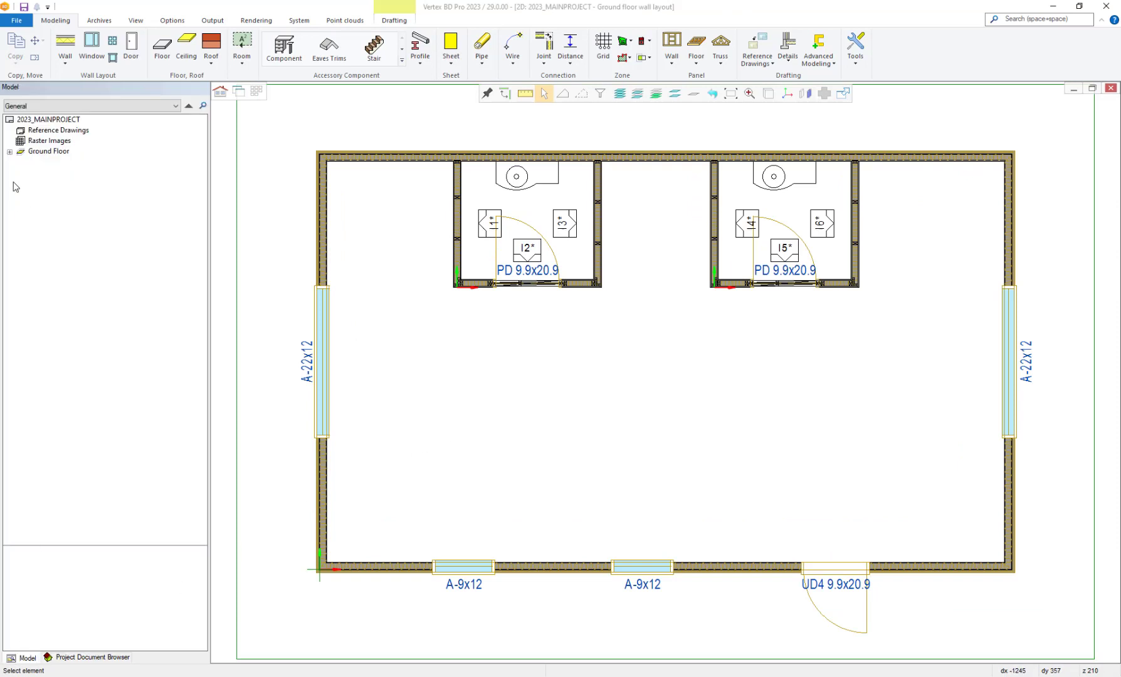
left_click(9, 153)
left_click(21, 214)
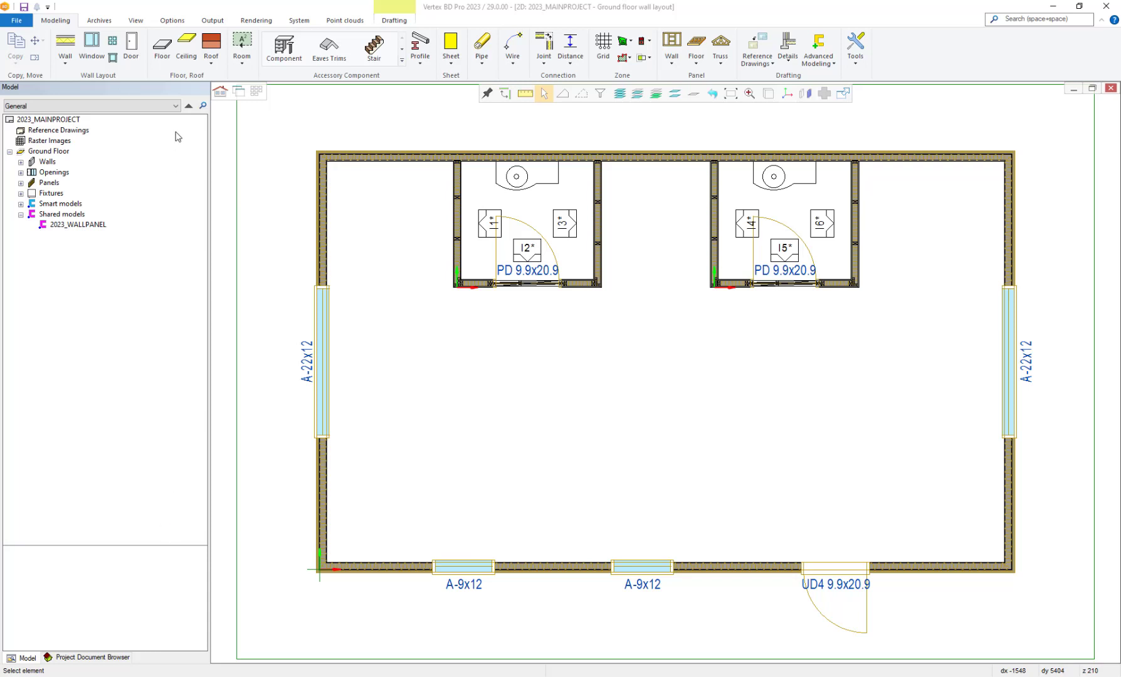
left_click(188, 110)
Share the master model 2023_MAINPROJECT as a second shared model with project id 2023_FLOORPANEL, stored in PROJECTS.
left_click(105, 658)
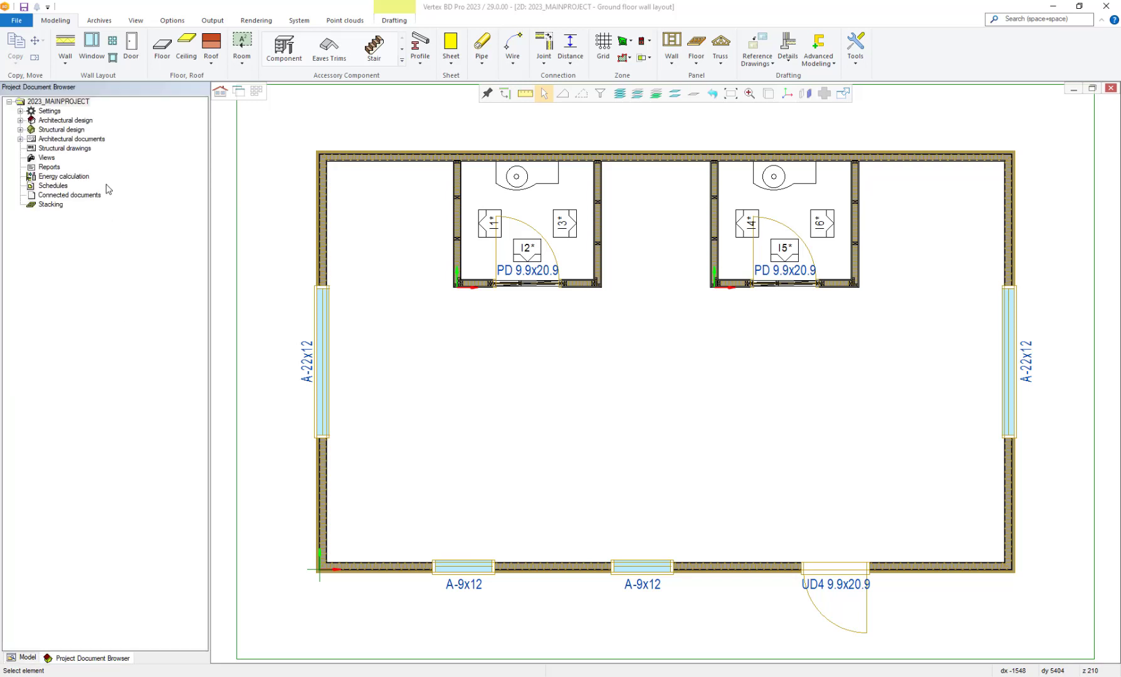
right_click(76, 102)
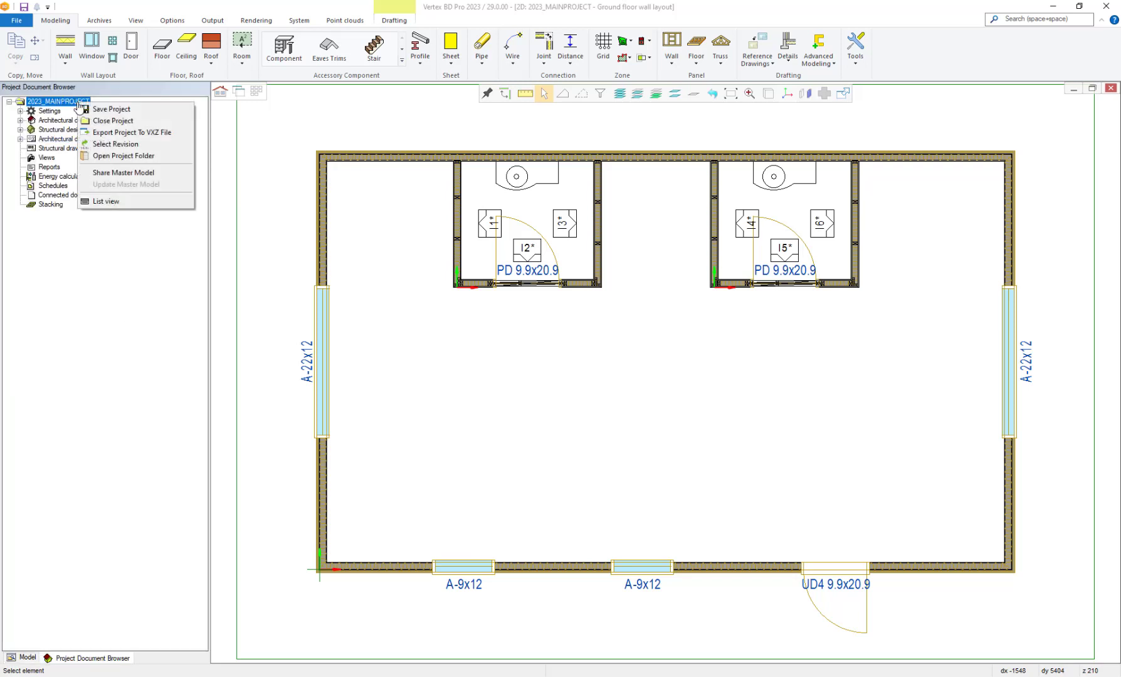
left_click(114, 173)
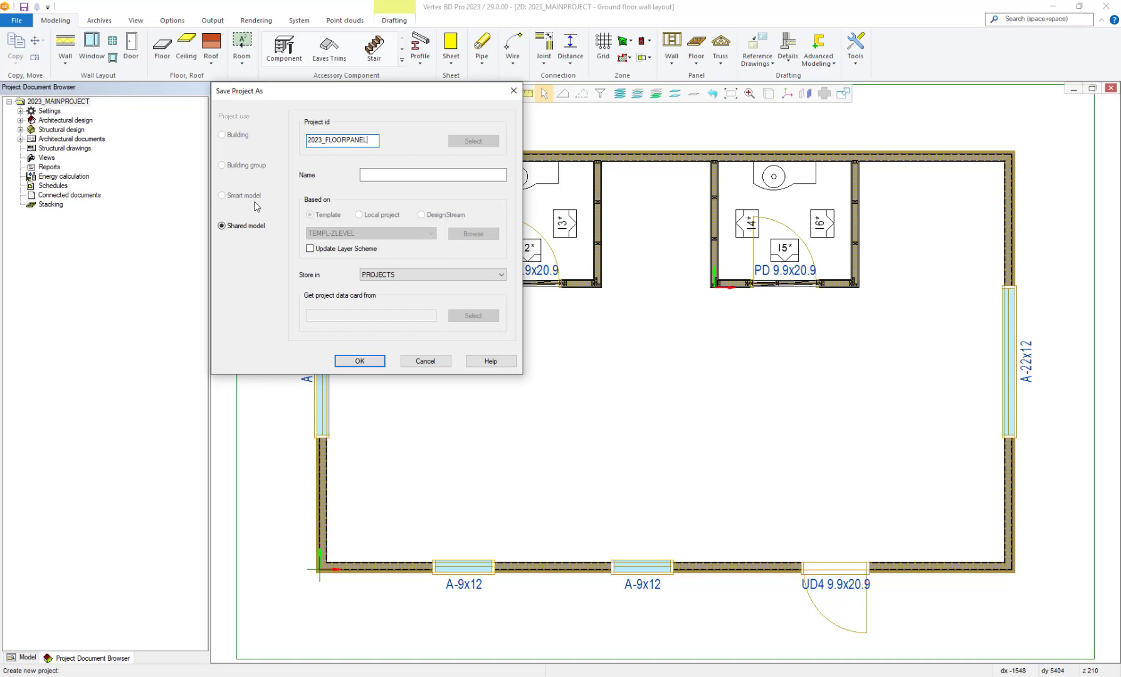
left_click(342, 362)
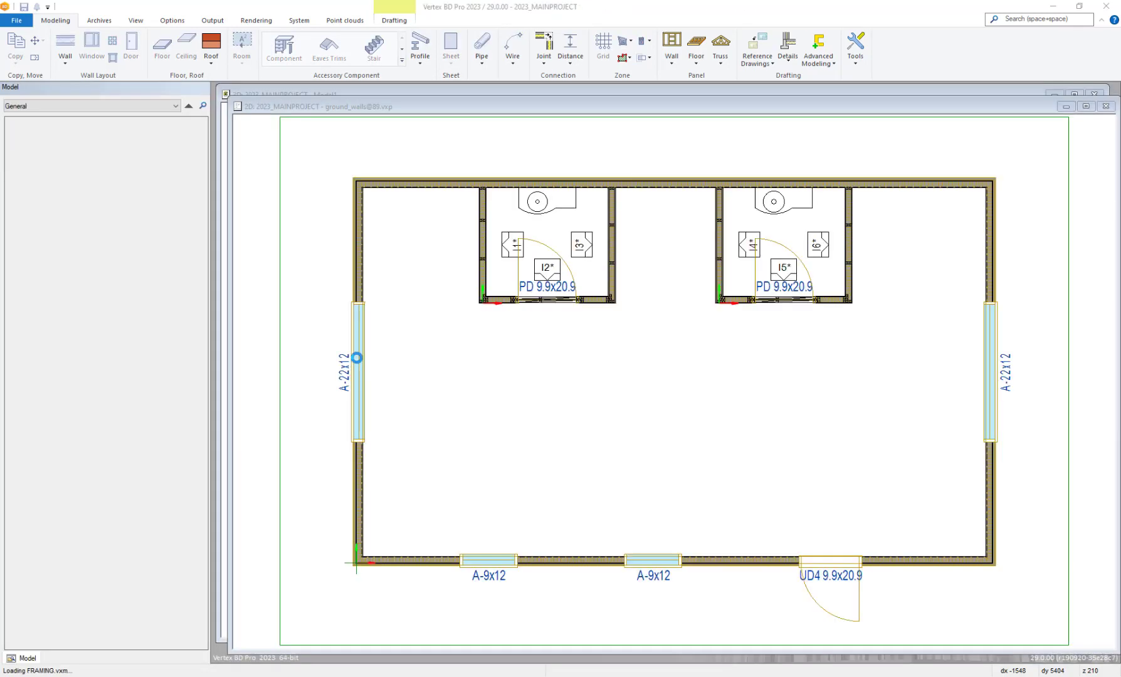
left_click(1086, 107)
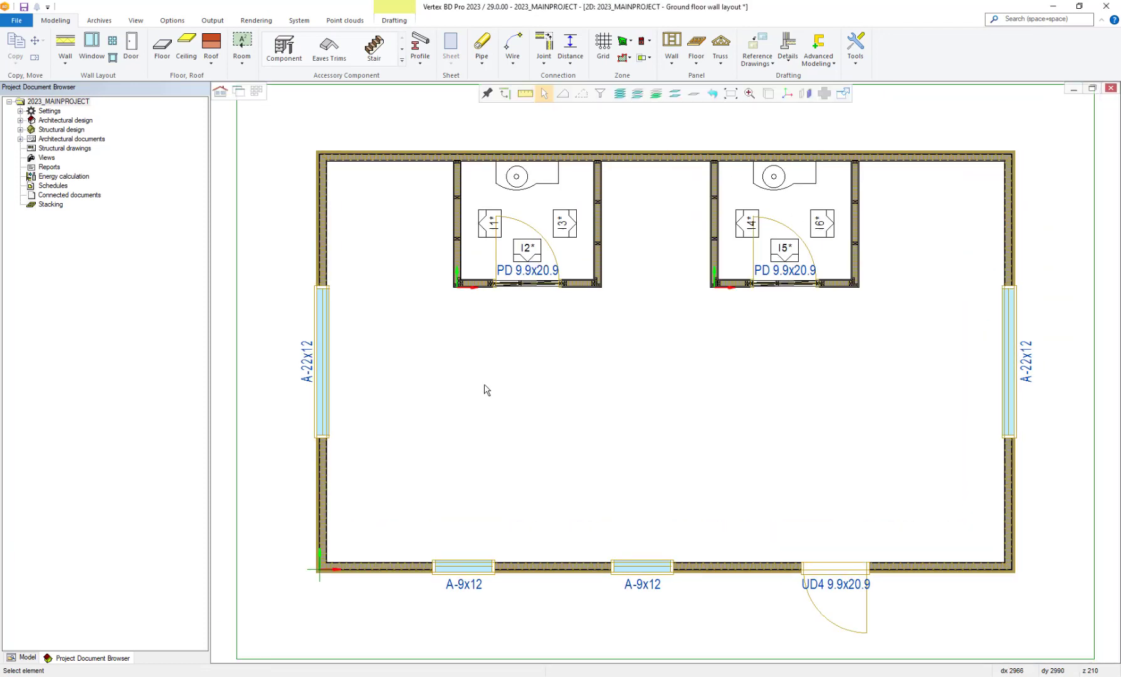
Open the Ground Floor's shared model 2023_WALLPANEL and load its ground floor wall layout.
left_click(28, 658)
left_click(9, 152)
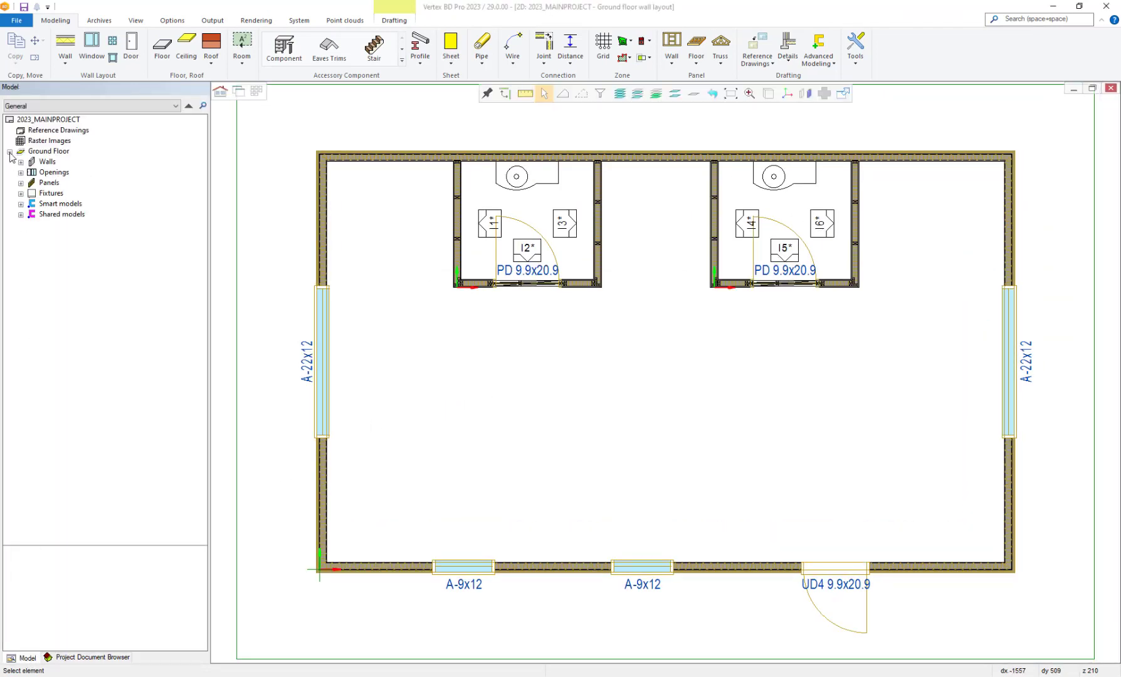
left_click(21, 215)
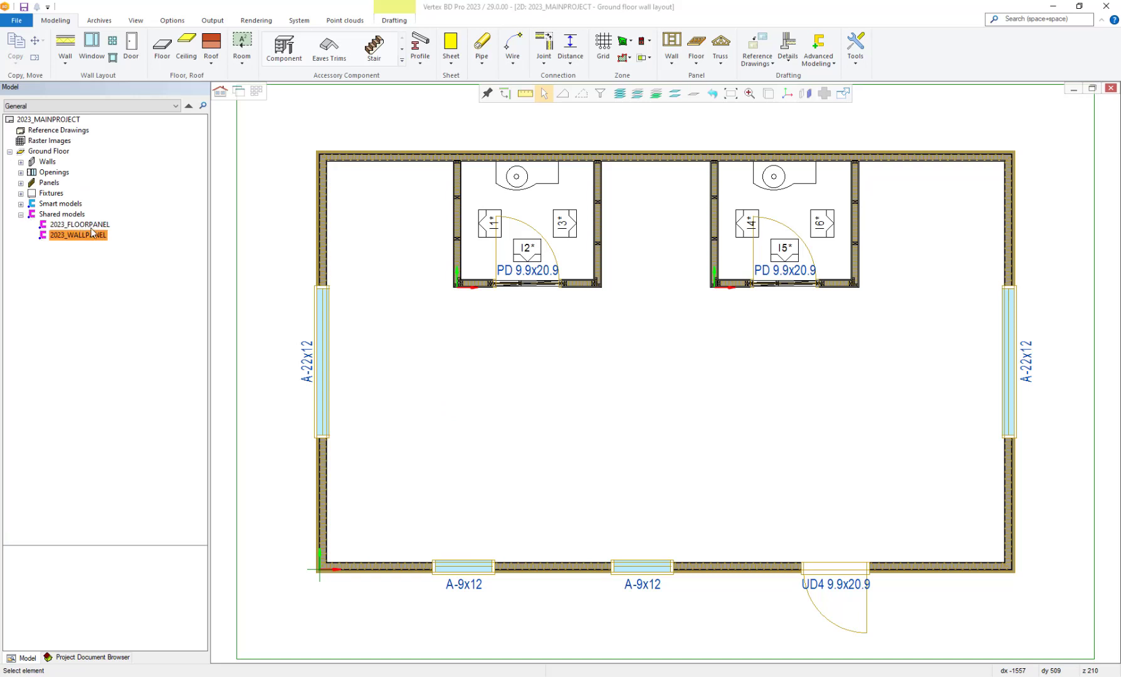
left_click(81, 235)
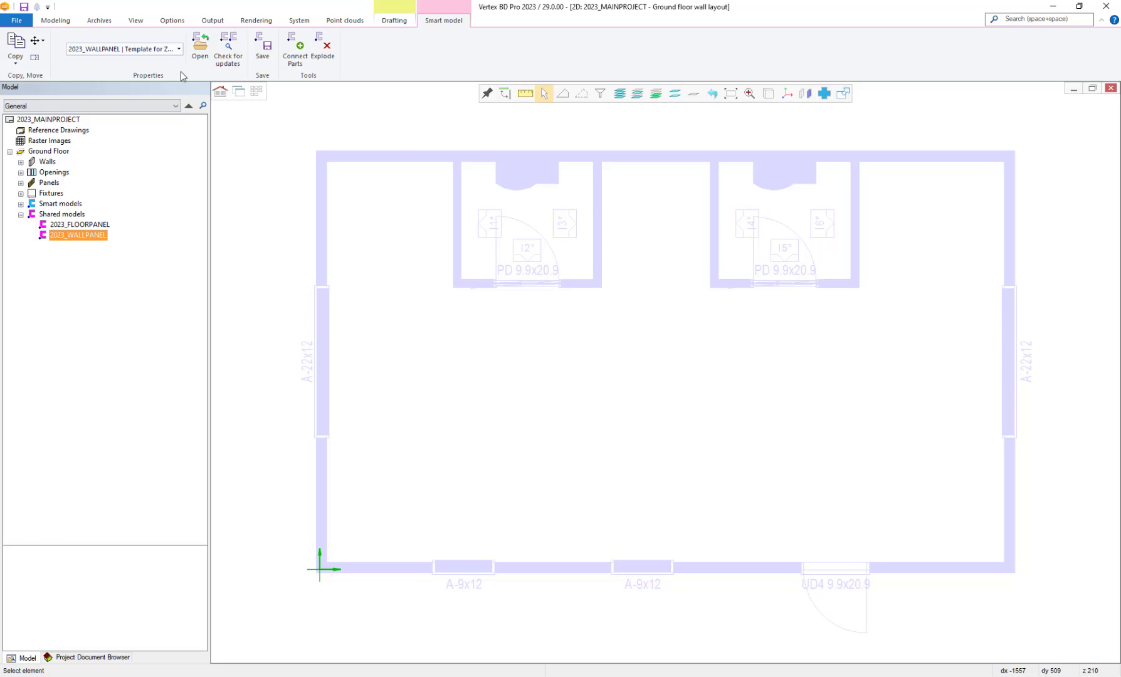
left_click(199, 56)
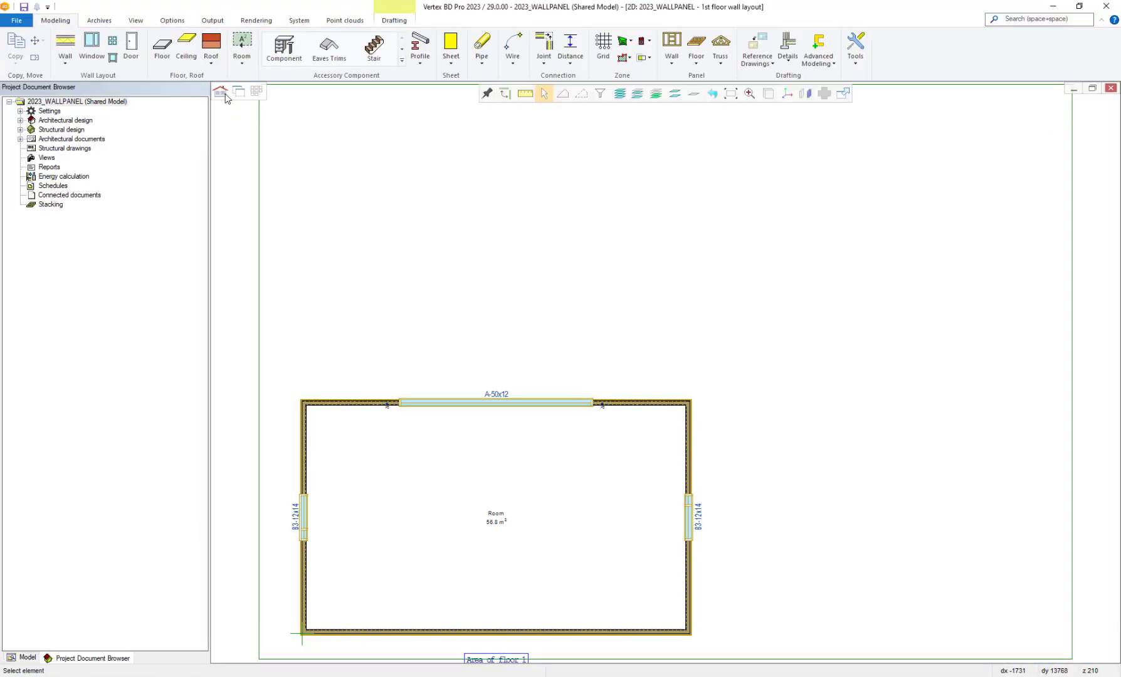
left_click(245, 94)
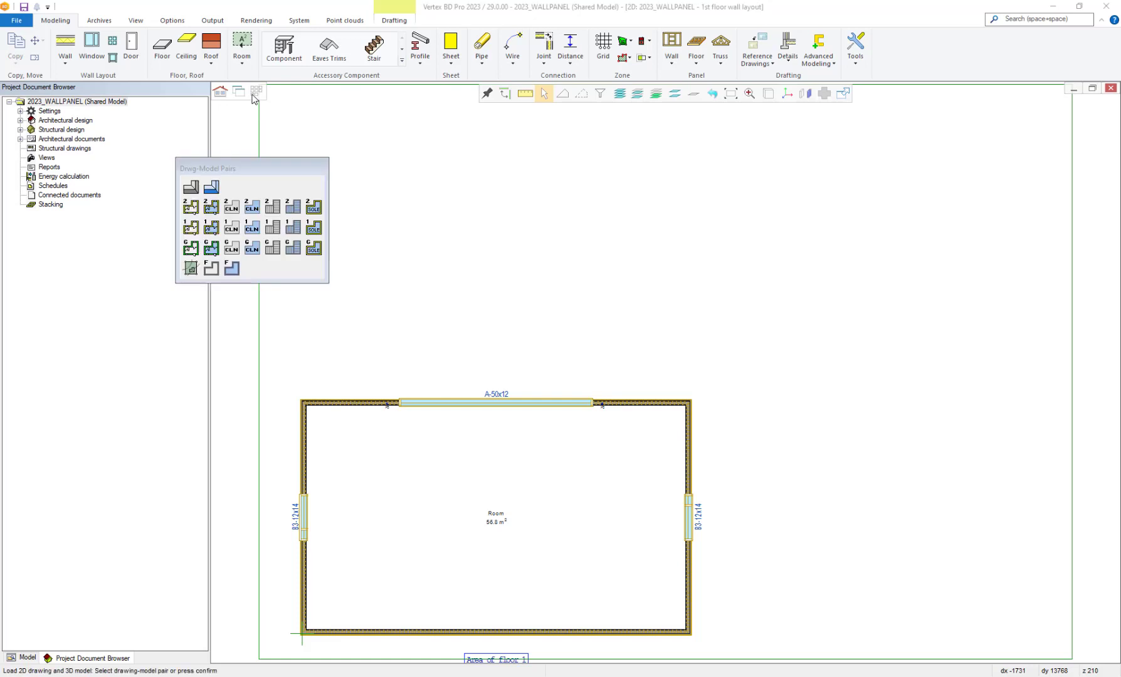
left_click(196, 249)
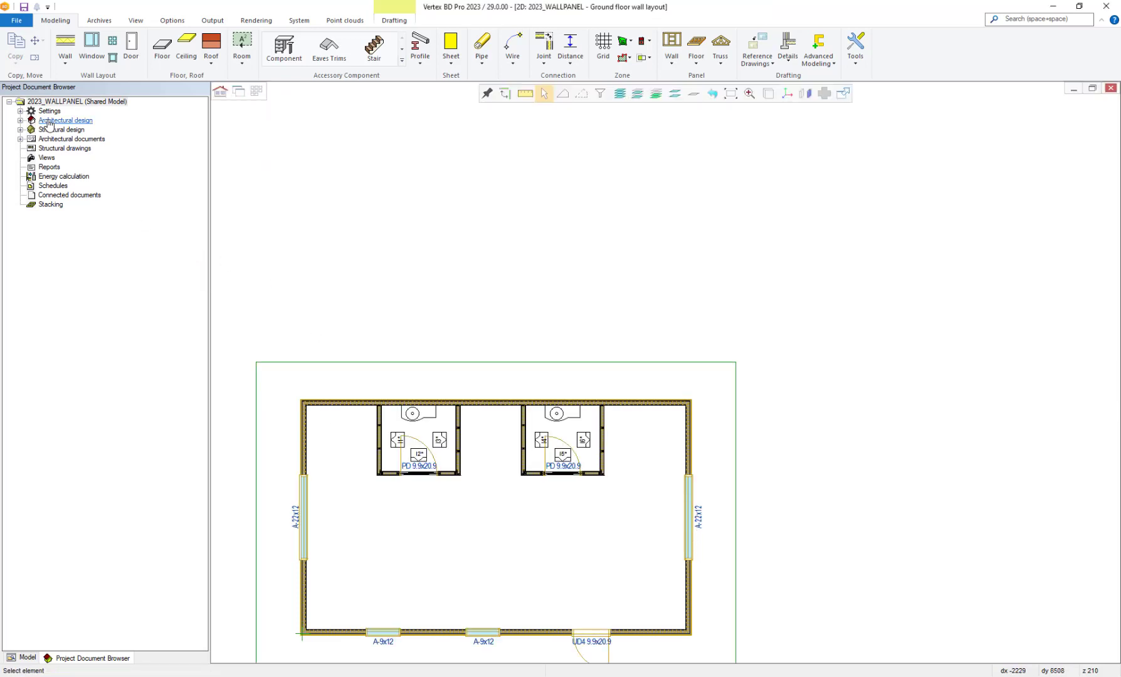
Set the panel breaks' Max Length and Preferred Length for exterior bearing walls to 50000 in the wall framing parameters.
left_click(21, 111)
left_click(32, 148)
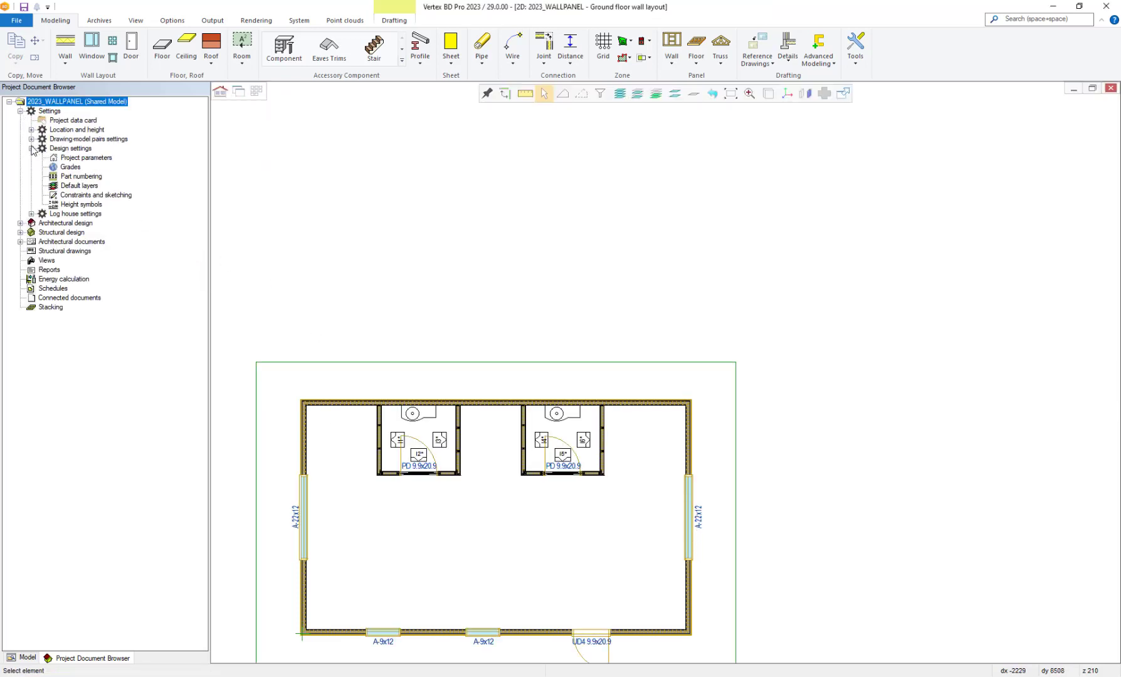
double_click(78, 160)
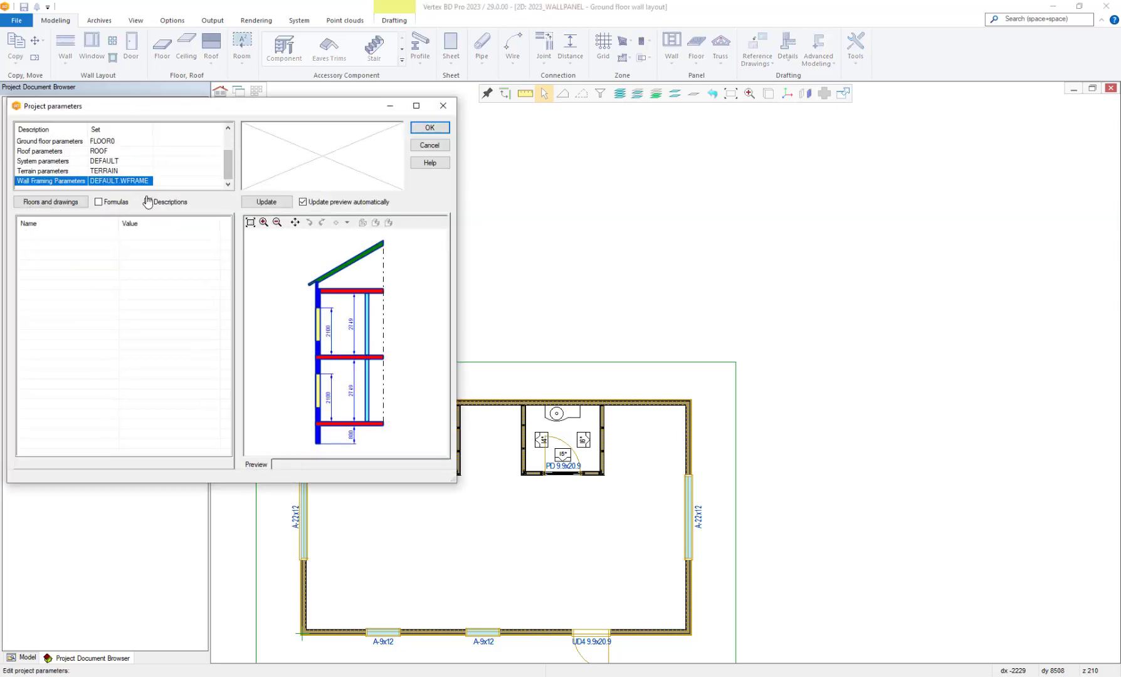
left_click(155, 246)
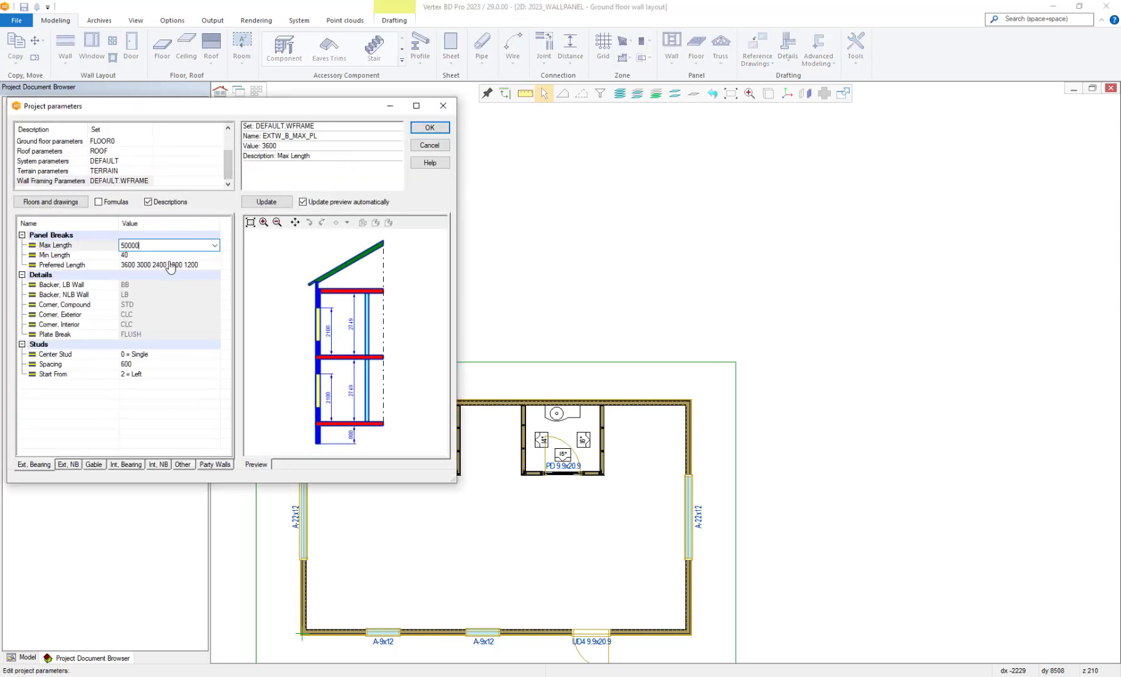
left_click(168, 265)
type("50000")
left_click(432, 130)
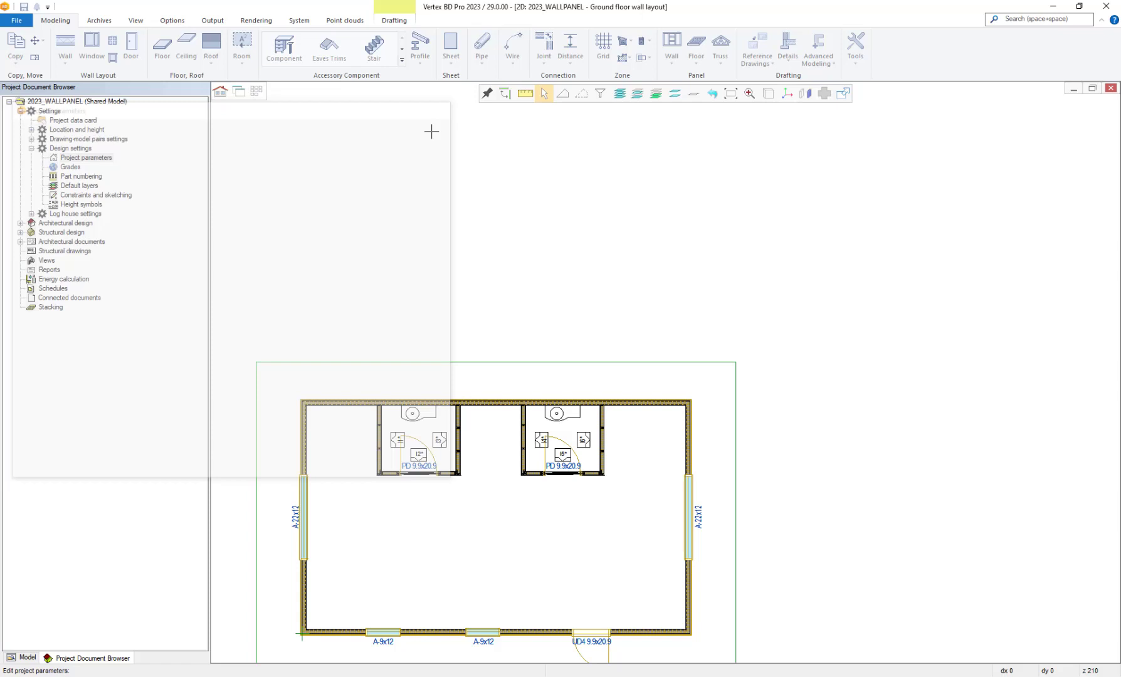
Show the wall panel model in 3D and hide the roof.
left_click(38, 658)
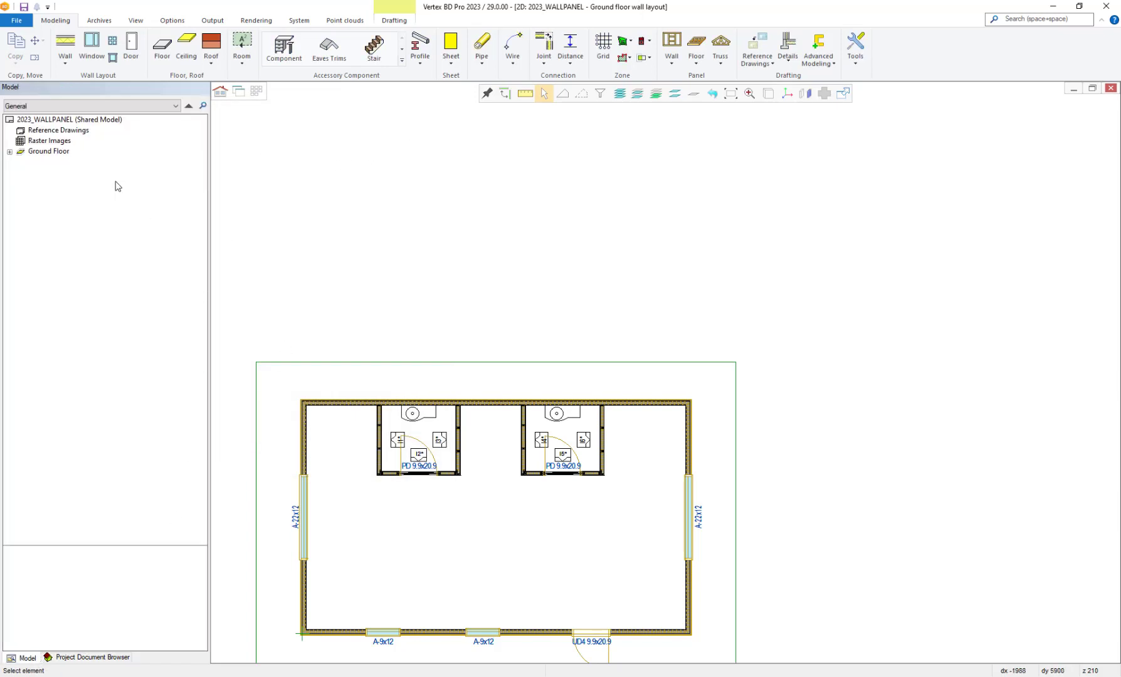
left_click(237, 94)
left_click(48, 154)
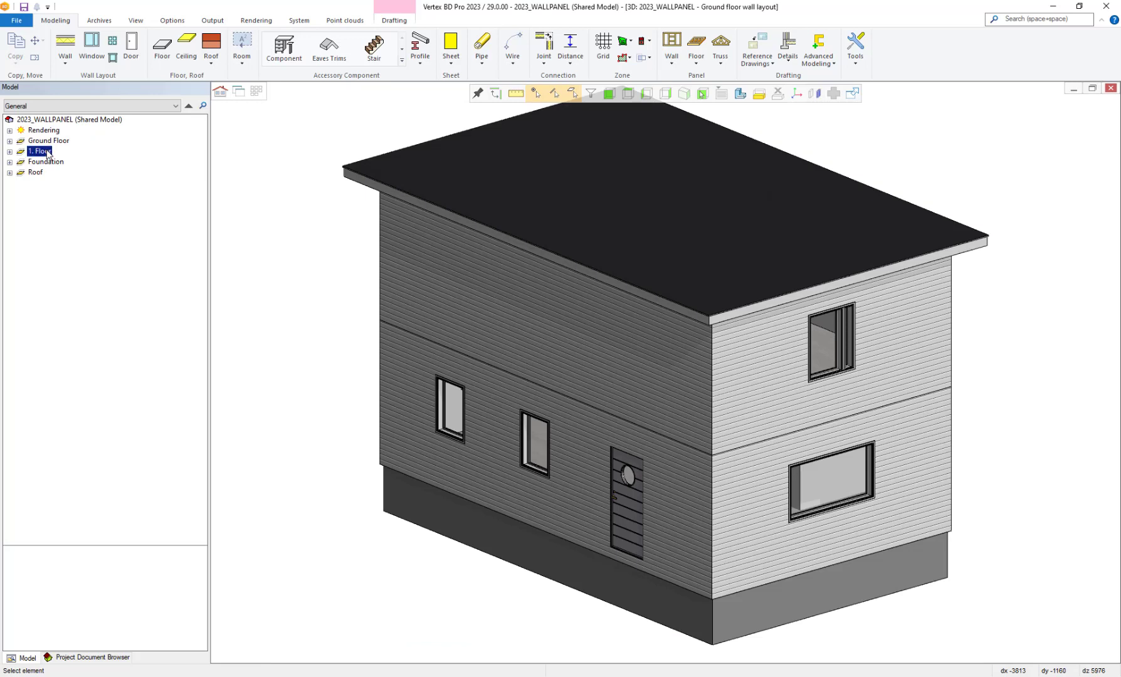
left_click(36, 173)
key("h")
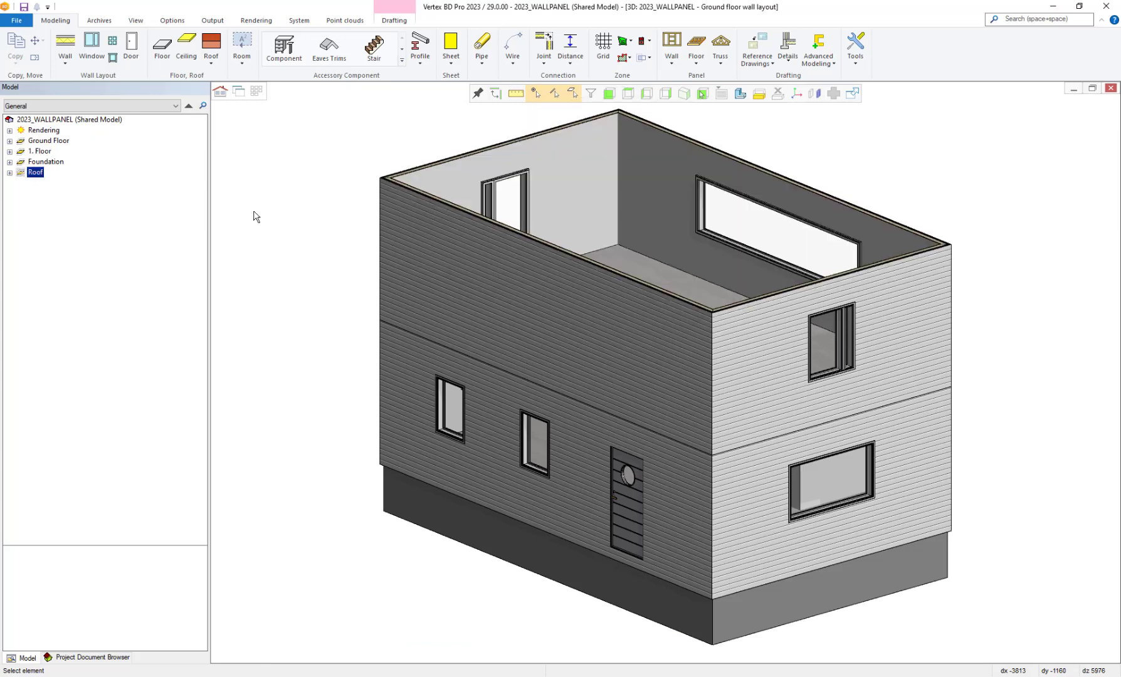
Generate panels for all exterior walls on both floors with the System Settings wall panelizing defaults.
left_click(447, 267)
key("ctrl+a")
left_click(535, 55)
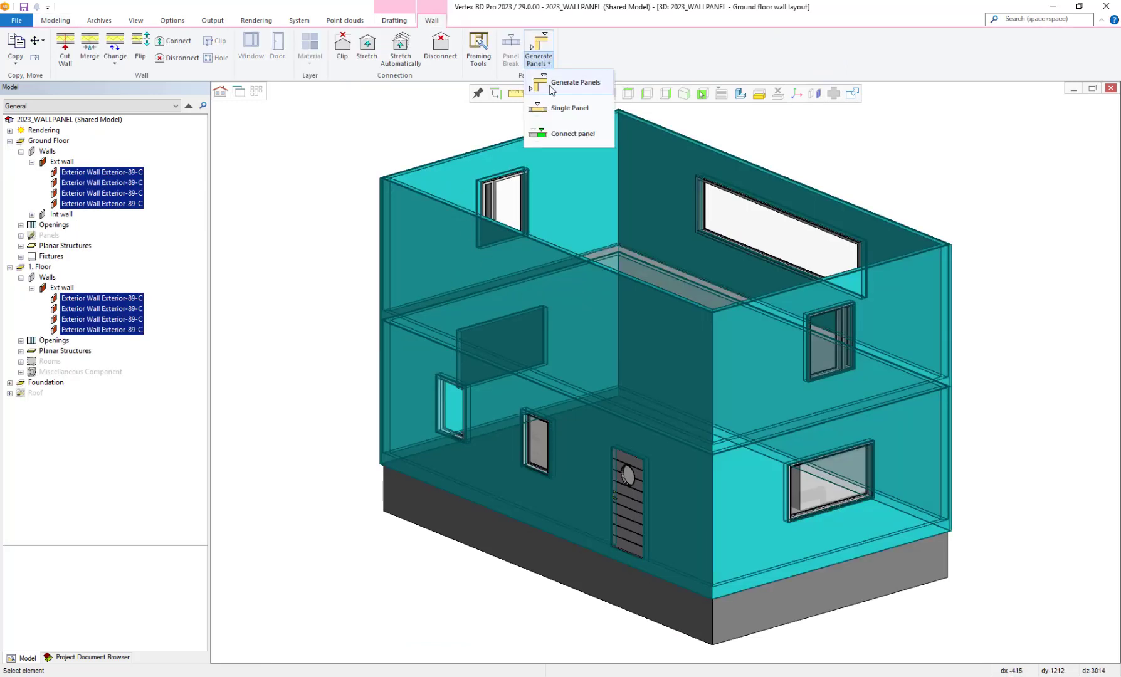
left_click(552, 131)
left_click(230, 141)
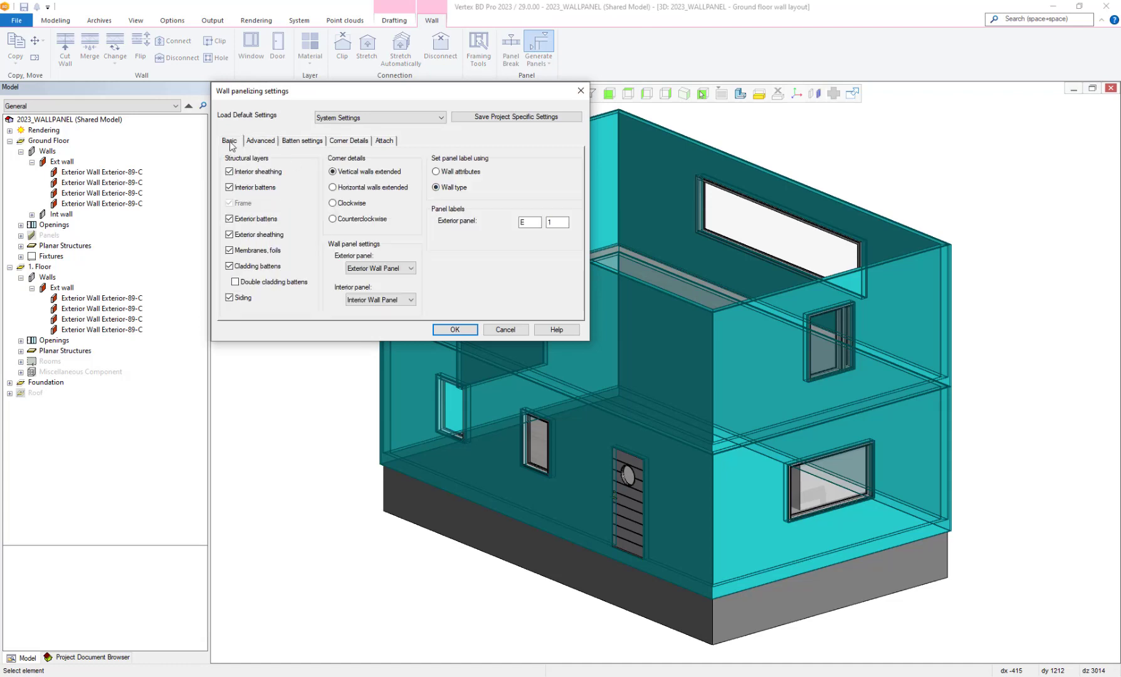
left_click(454, 329)
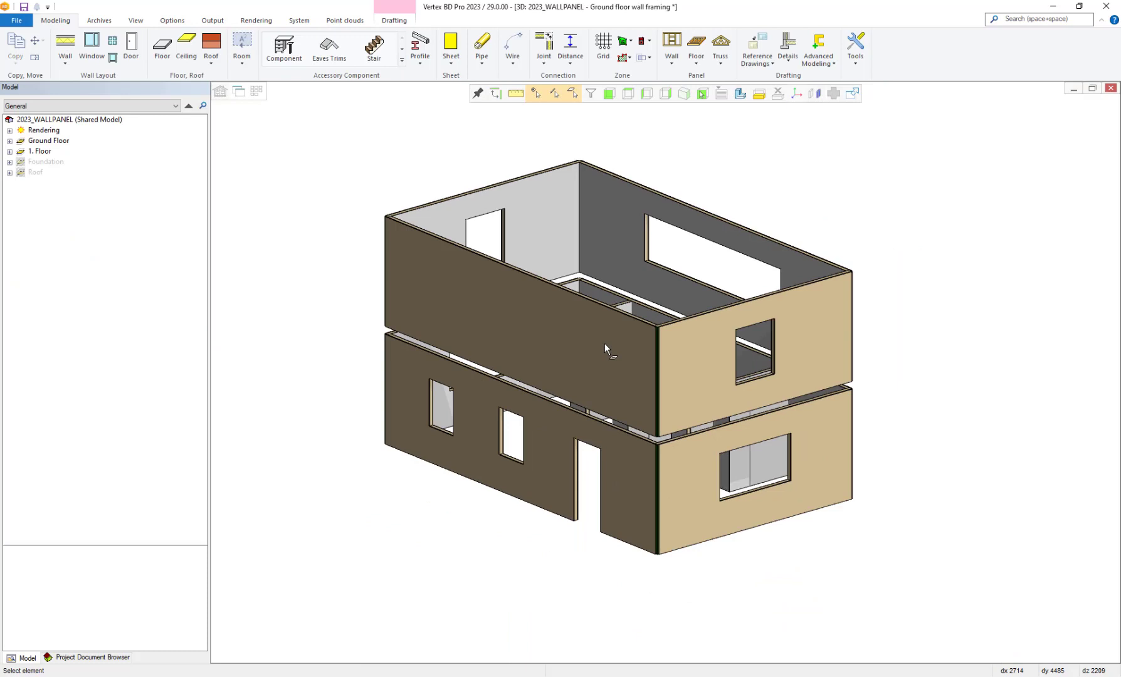
Generate the framing parts of all exterior wall panels on both floors and save the model.
left_click(604, 344)
left_click(395, 50)
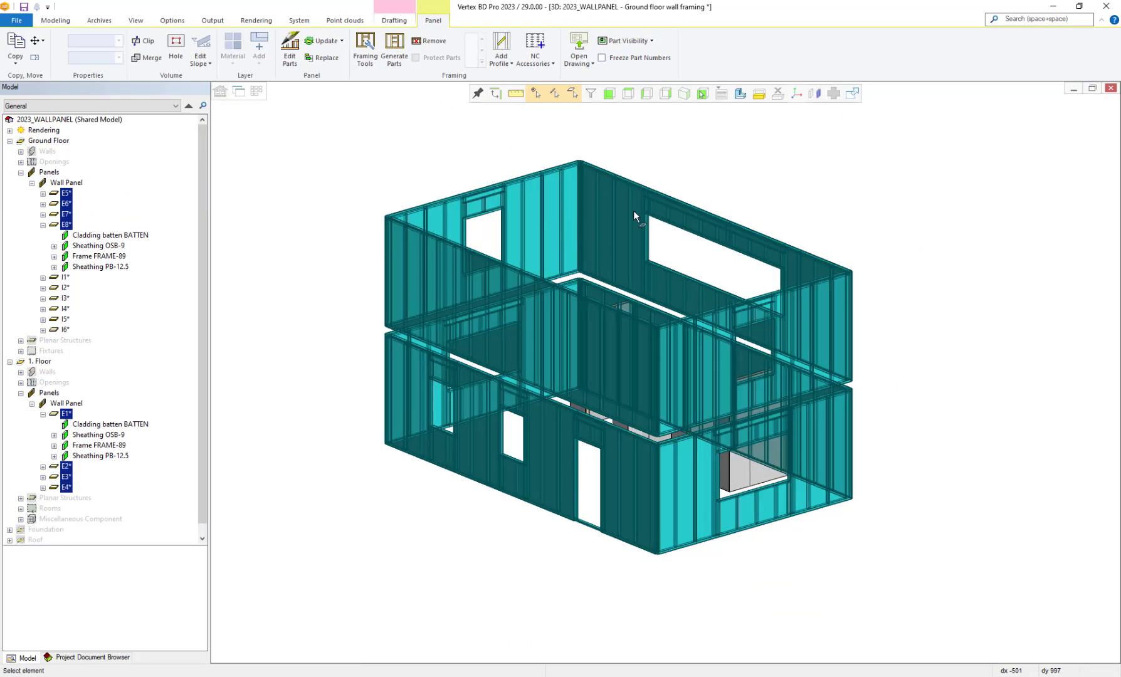
left_click(695, 179)
key("ctrl+s")
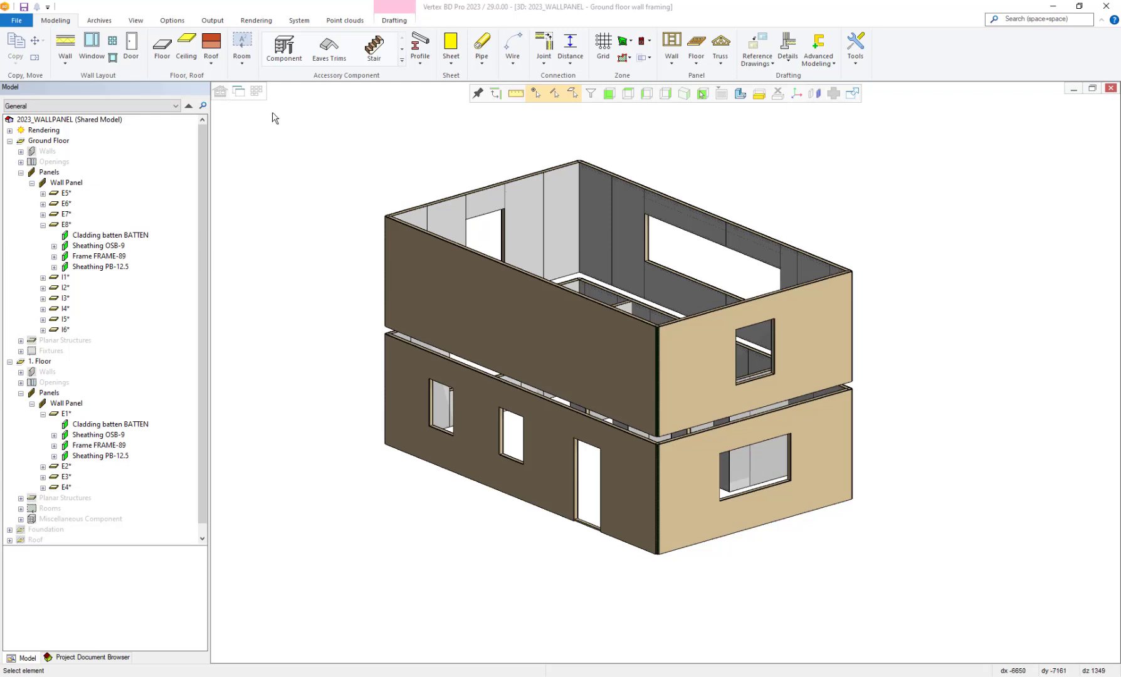
left_click(203, 107)
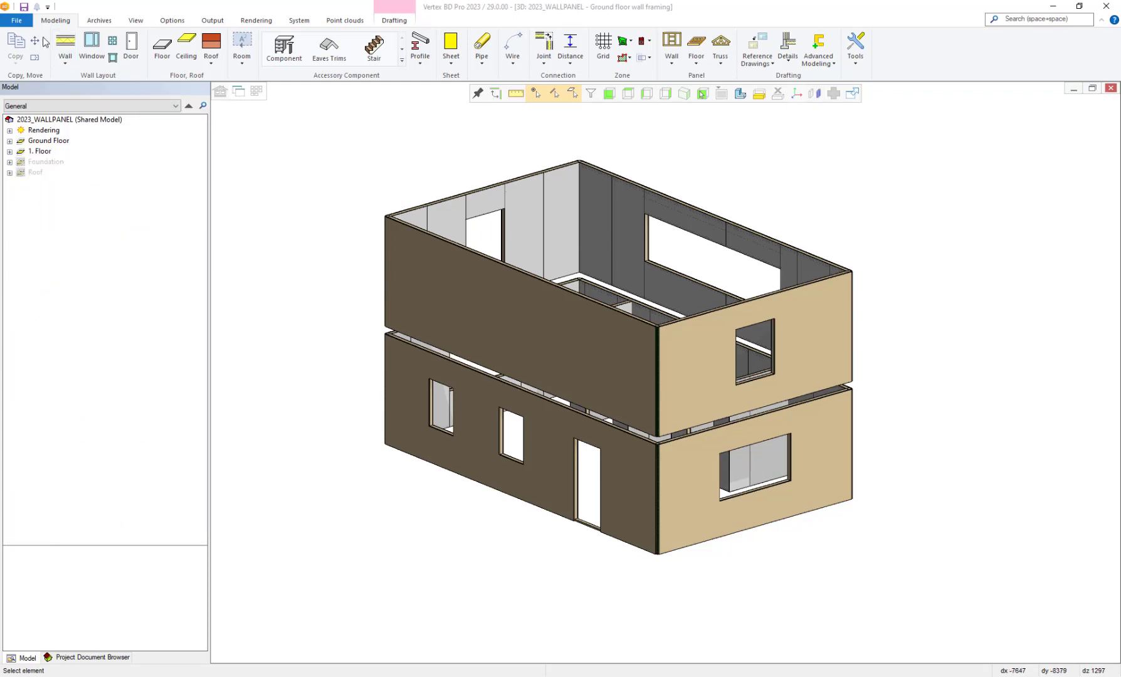
Close the 2023_WALLPANEL project and show the wall framing of 2023_MAINPROJECT in 3D.
left_click(21, 22)
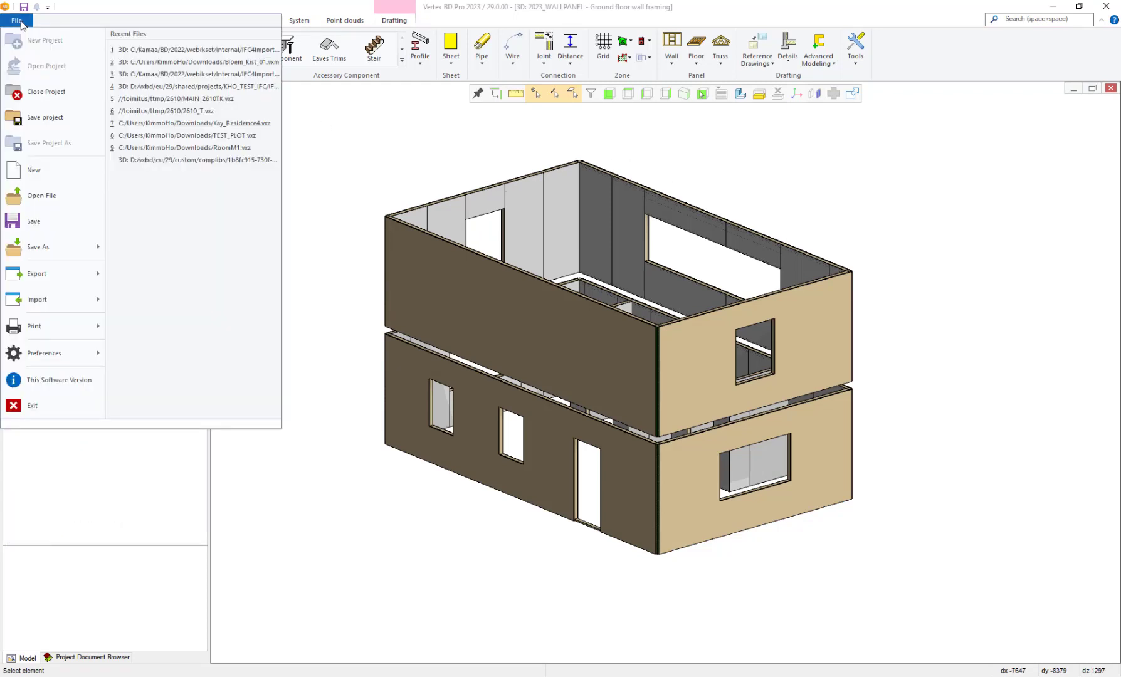
left_click(38, 89)
left_click(130, 283)
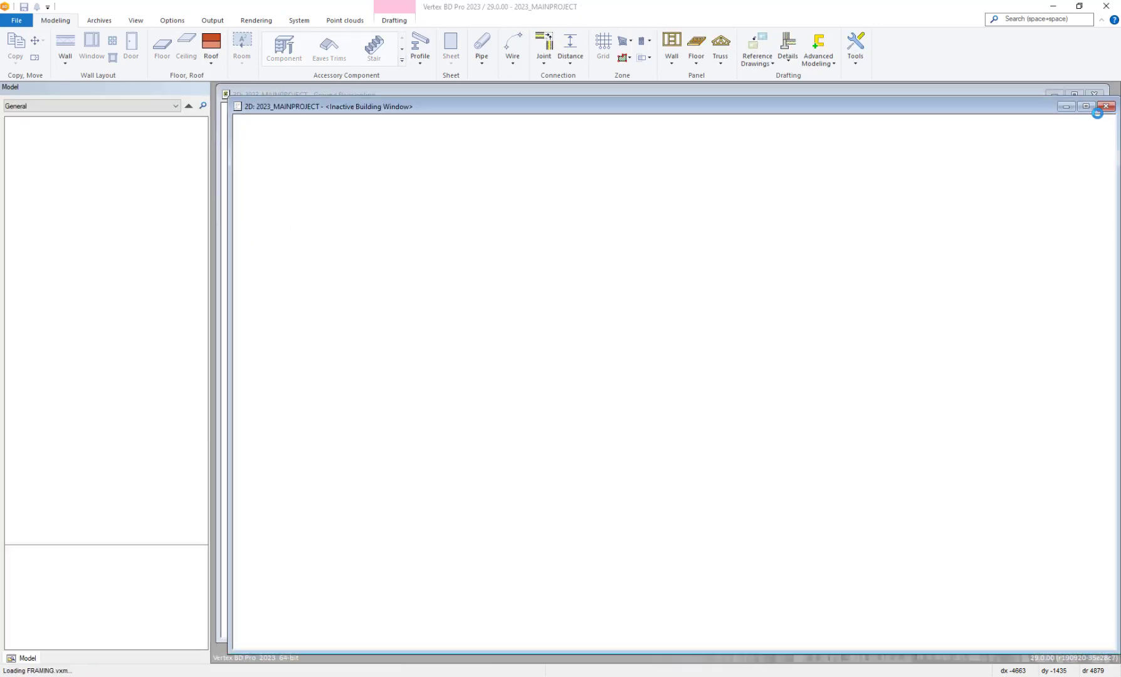
left_click(1086, 106)
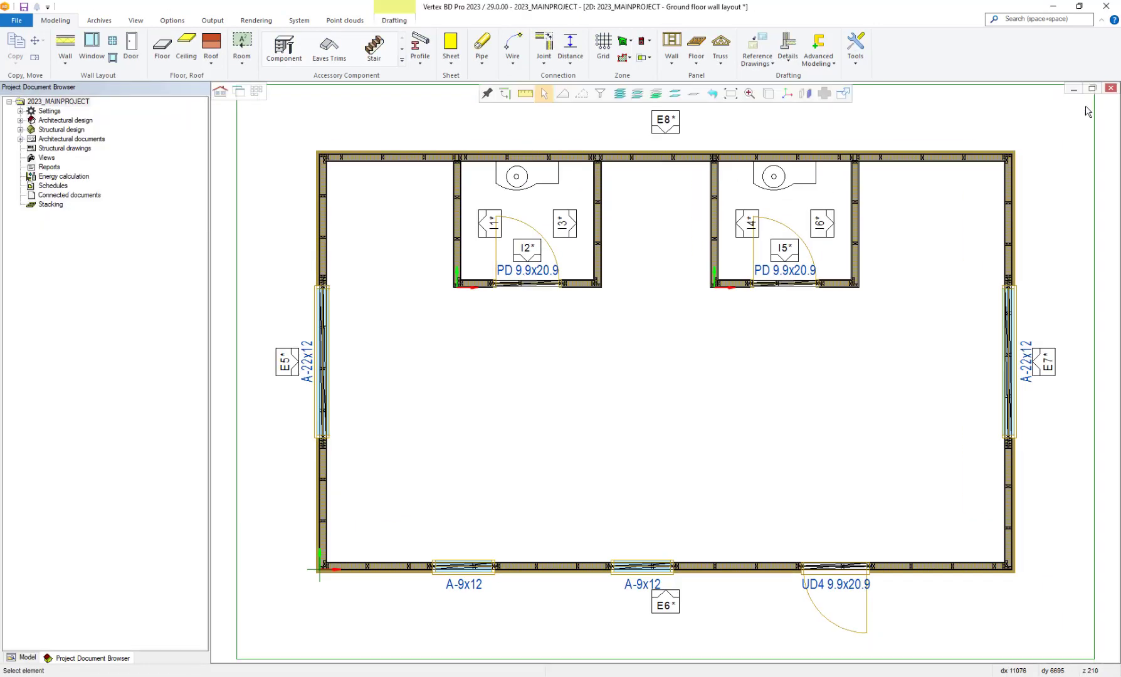
left_click(239, 93)
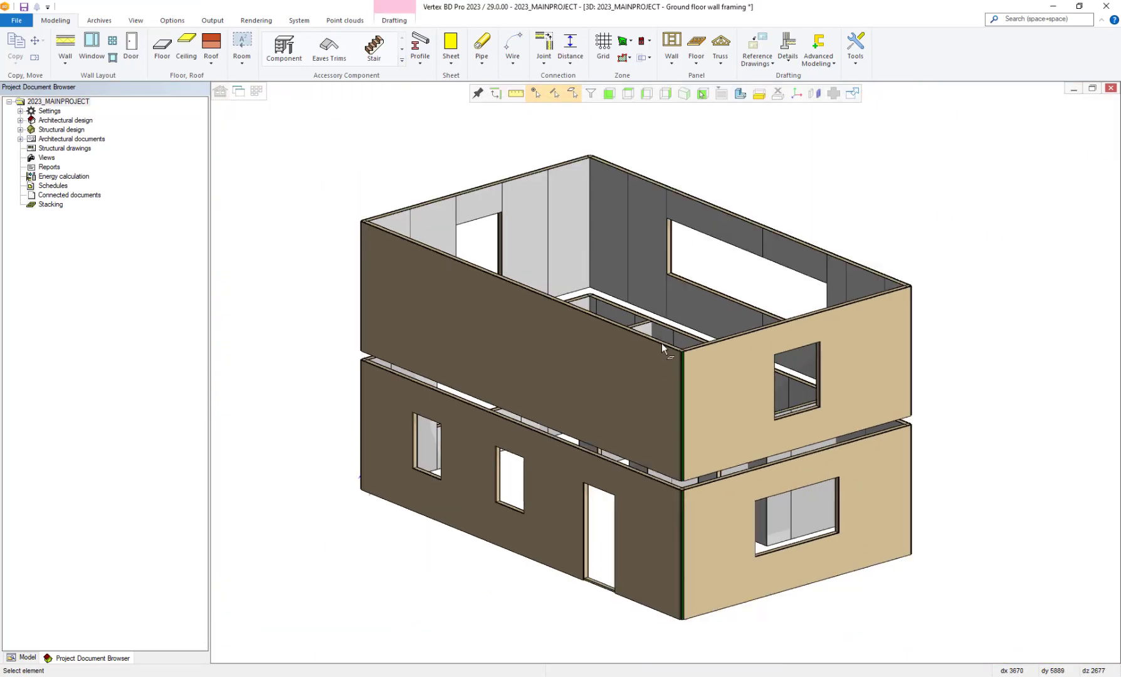
Open the 2023_FLOORPANEL shared model of the ground floor for editing and maximize its drawing window.
left_click(223, 95)
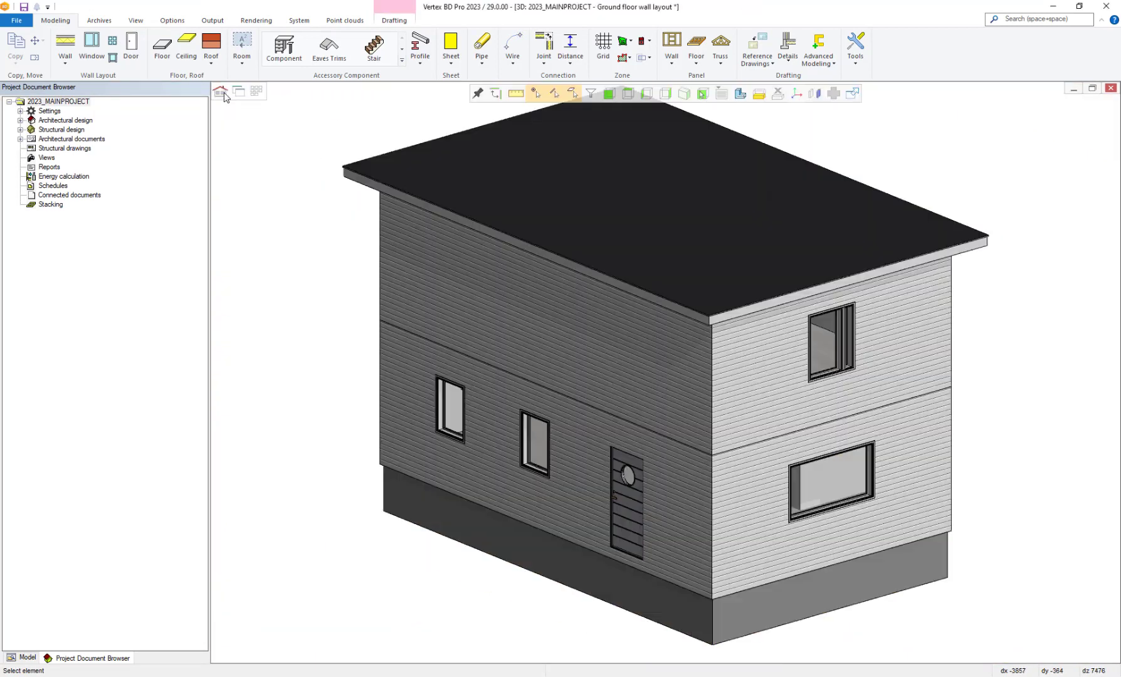
left_click(25, 657)
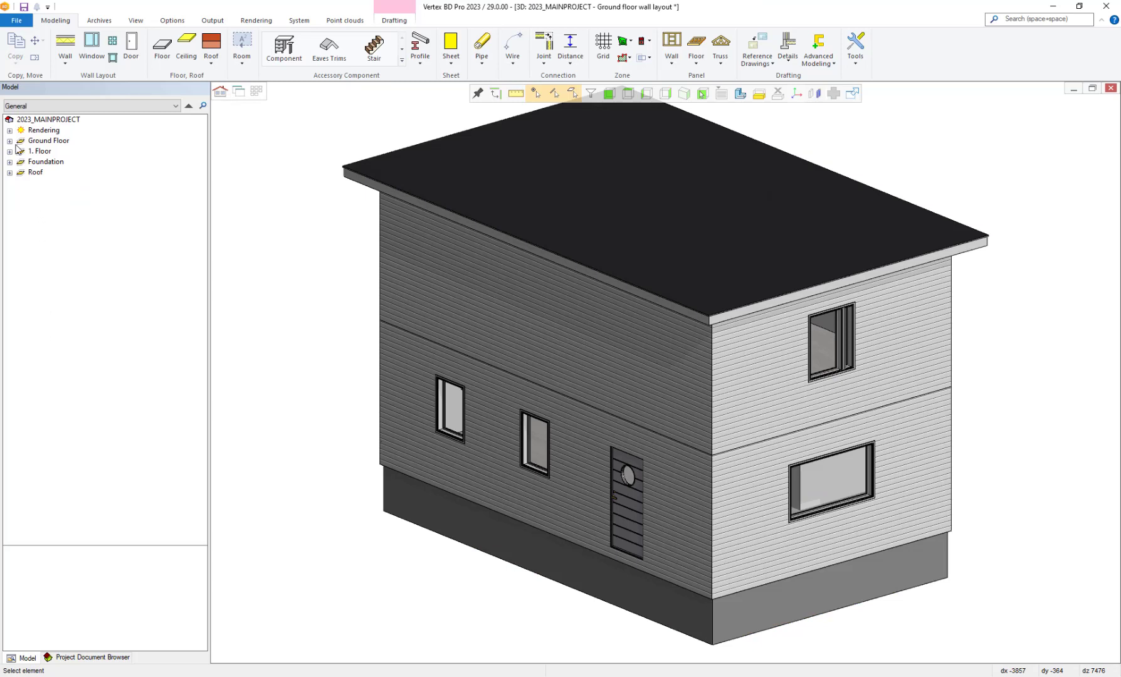
left_click(9, 141)
left_click(21, 214)
left_click(80, 225)
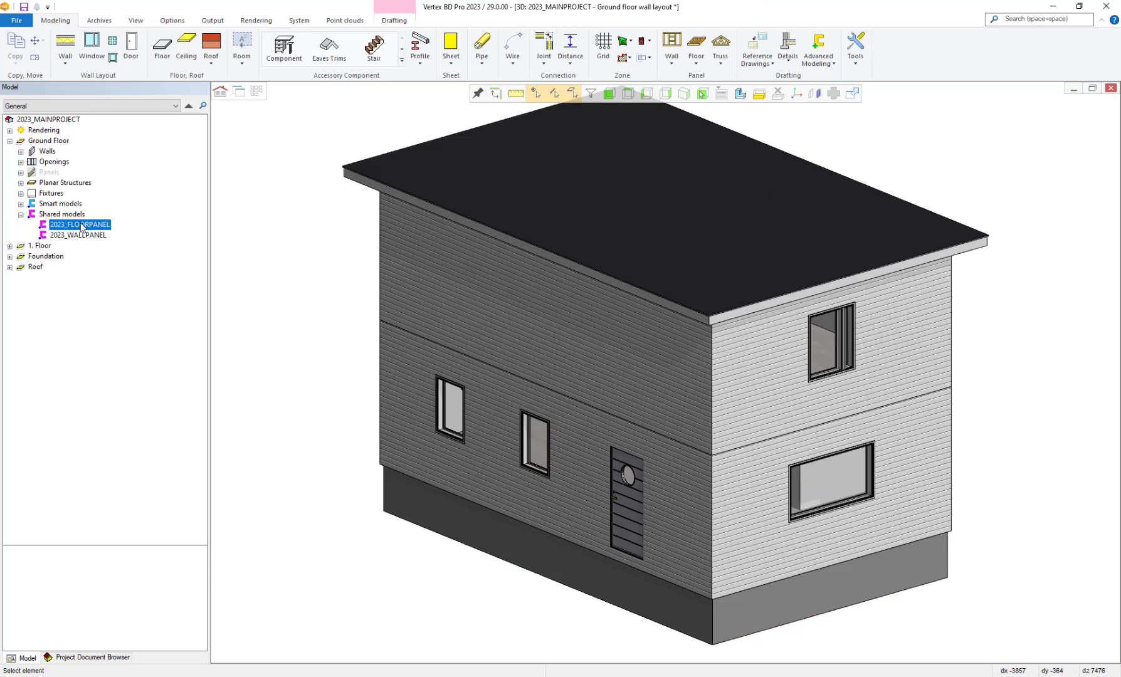
right_click(81, 227)
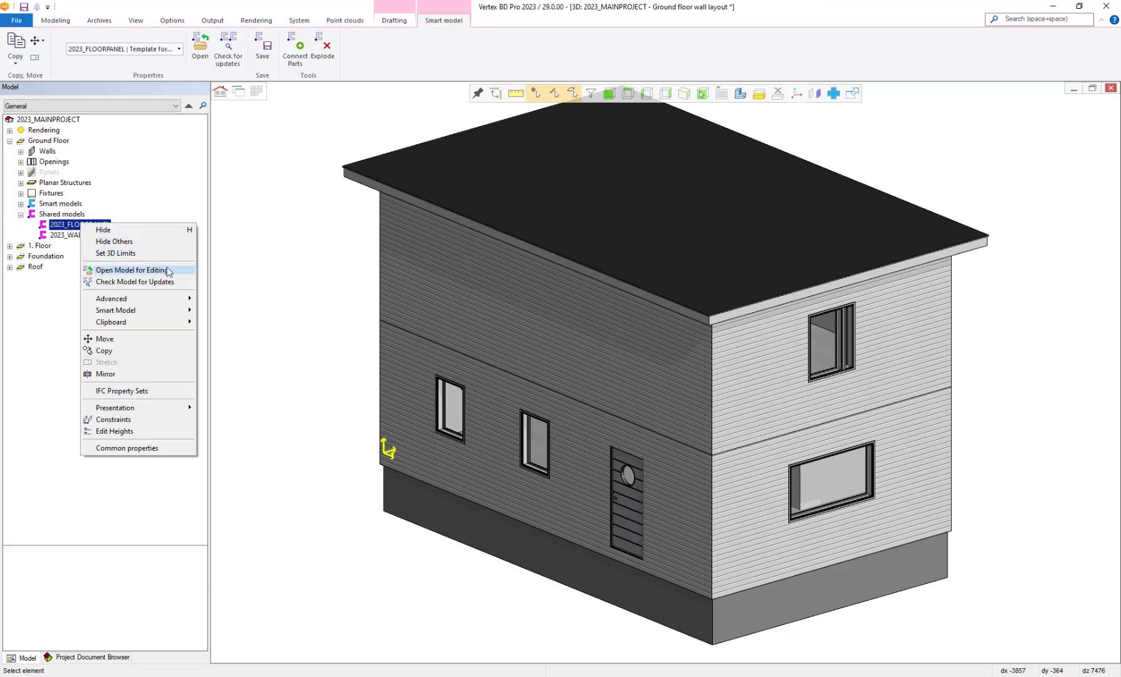
left_click(133, 269)
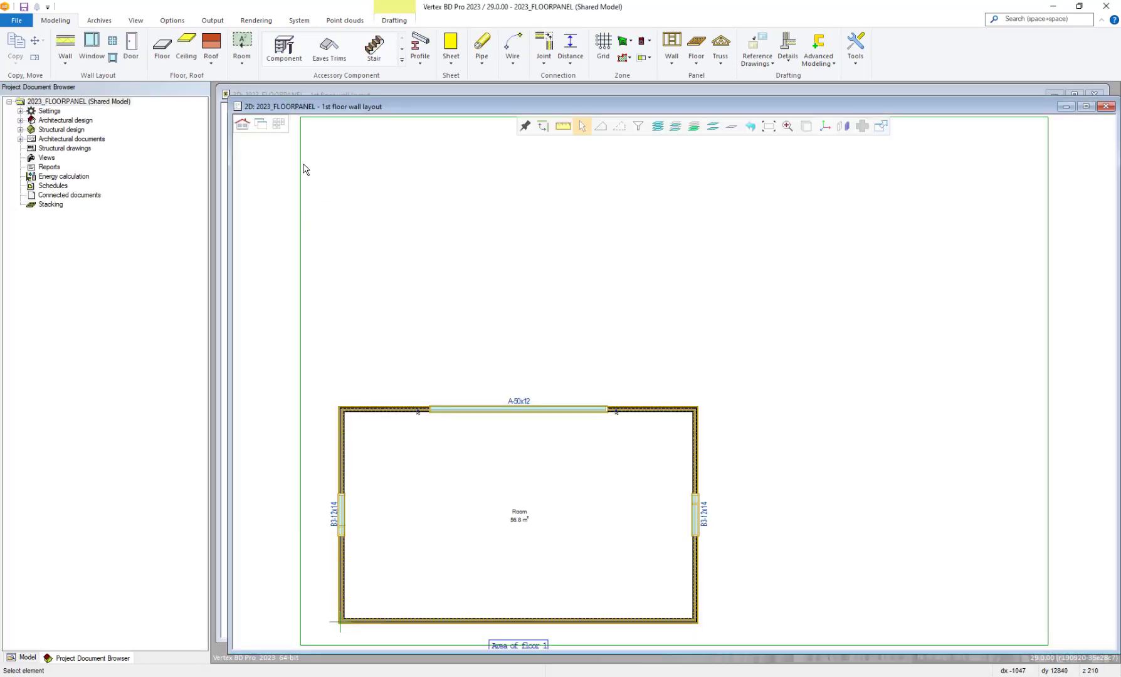
left_click(1085, 106)
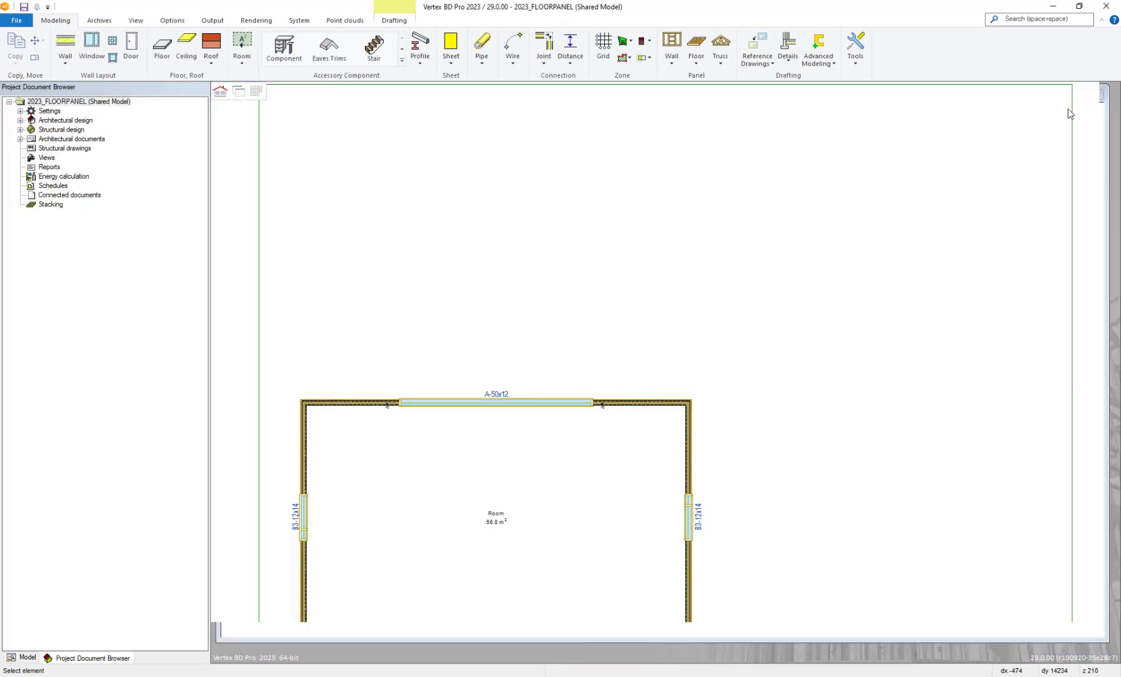
Add panel breaks at 2400 spacing across the ground floor framing, starting from the frame line of the end wall on the left.
left_click(257, 92)
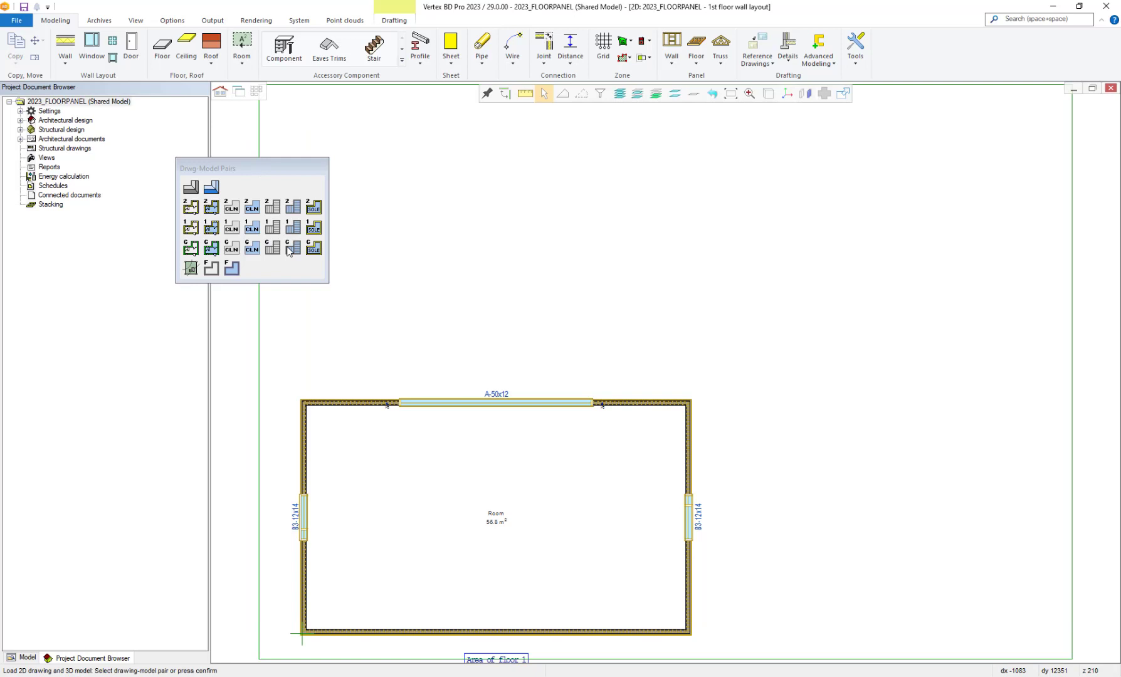
left_click(290, 249)
left_click(635, 367)
left_click(701, 49)
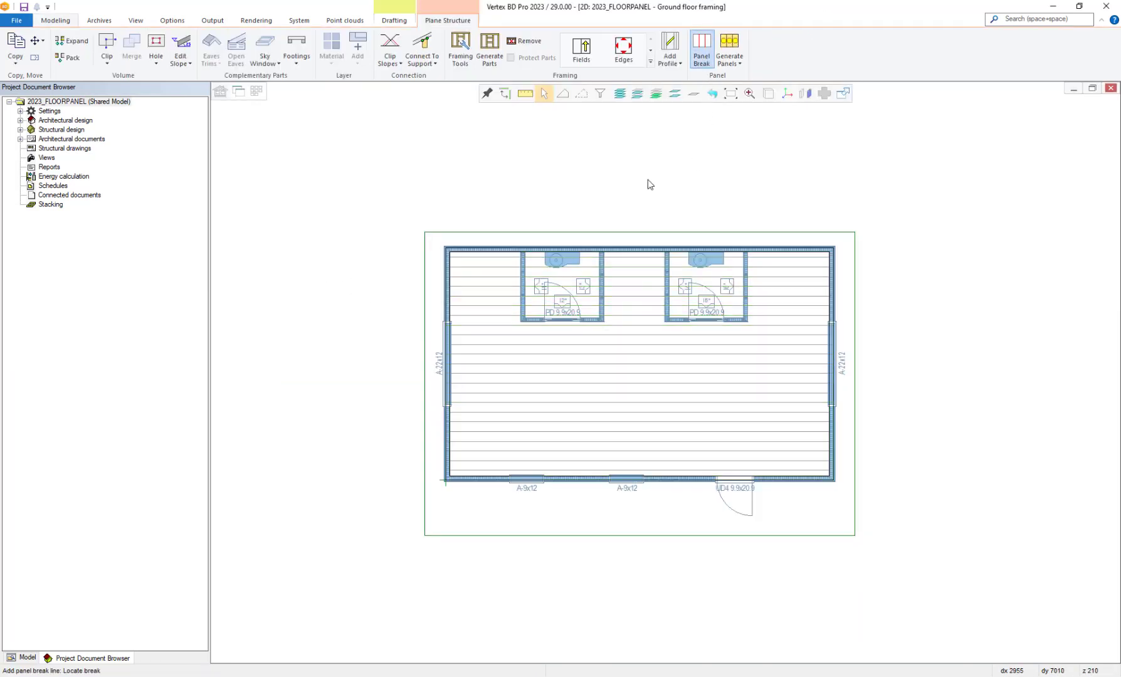
scroll(460, 310, "up", 5)
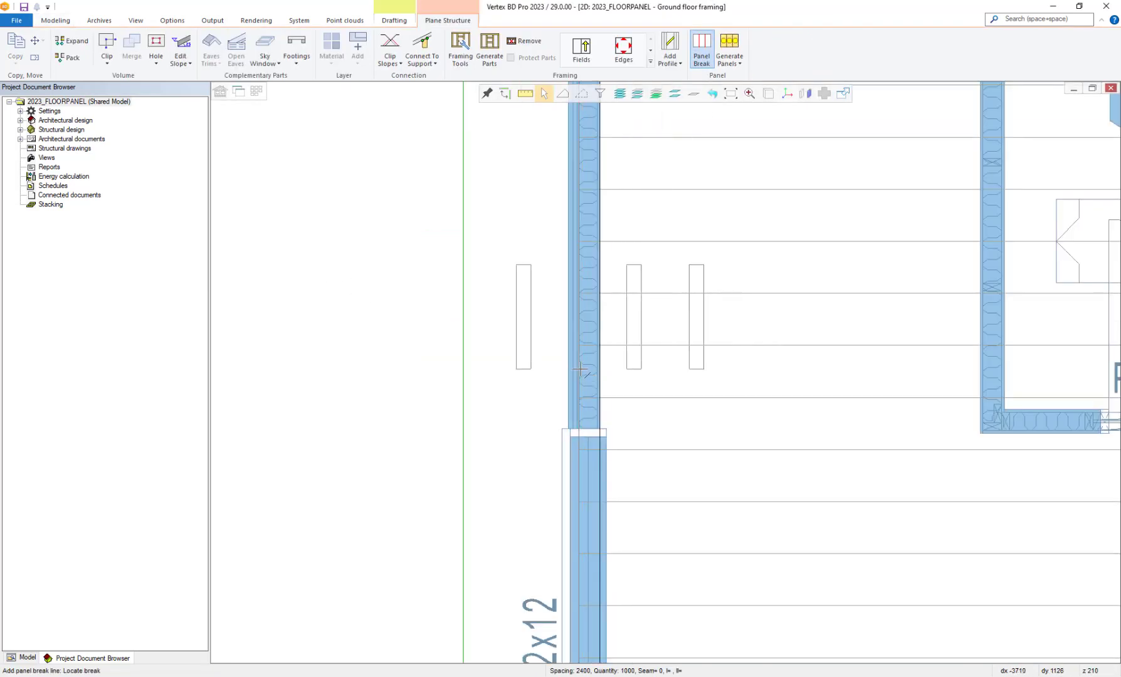
left_click(580, 369)
scroll(728, 367, "down", 3)
key("Escape")
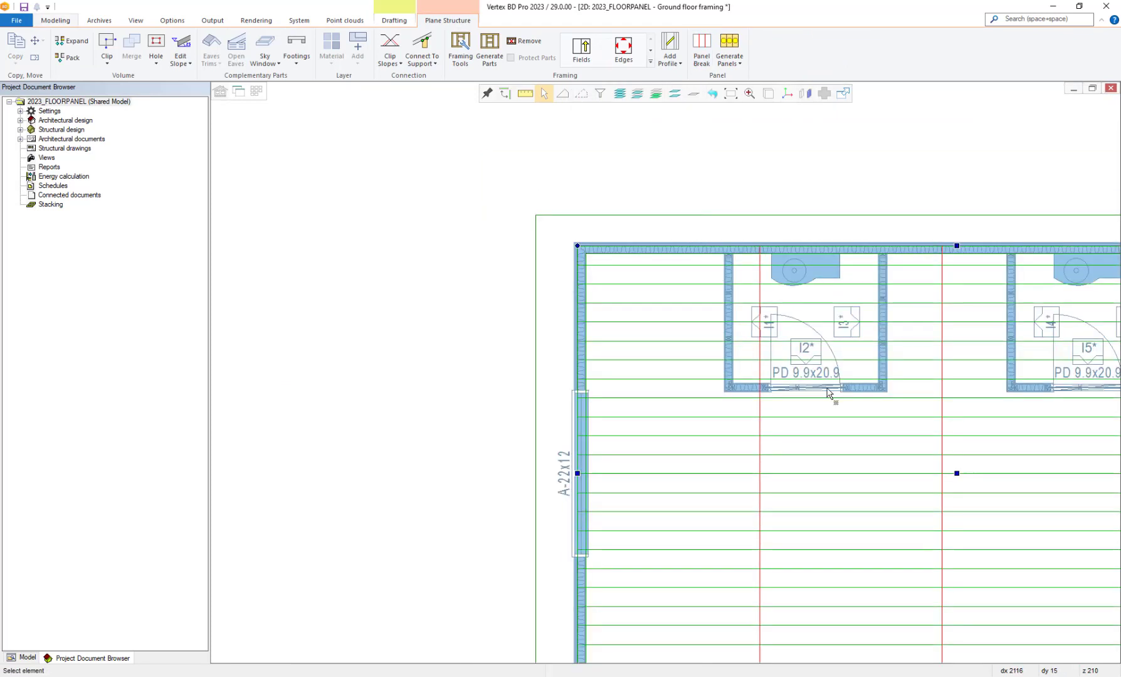
Generate the ground floor panels with numbering F 10, structure FLOORPANEL_COMMON and use FLOORPANEL, removing the panel breaks.
scroll(828, 392, "down", 4)
left_click(729, 49)
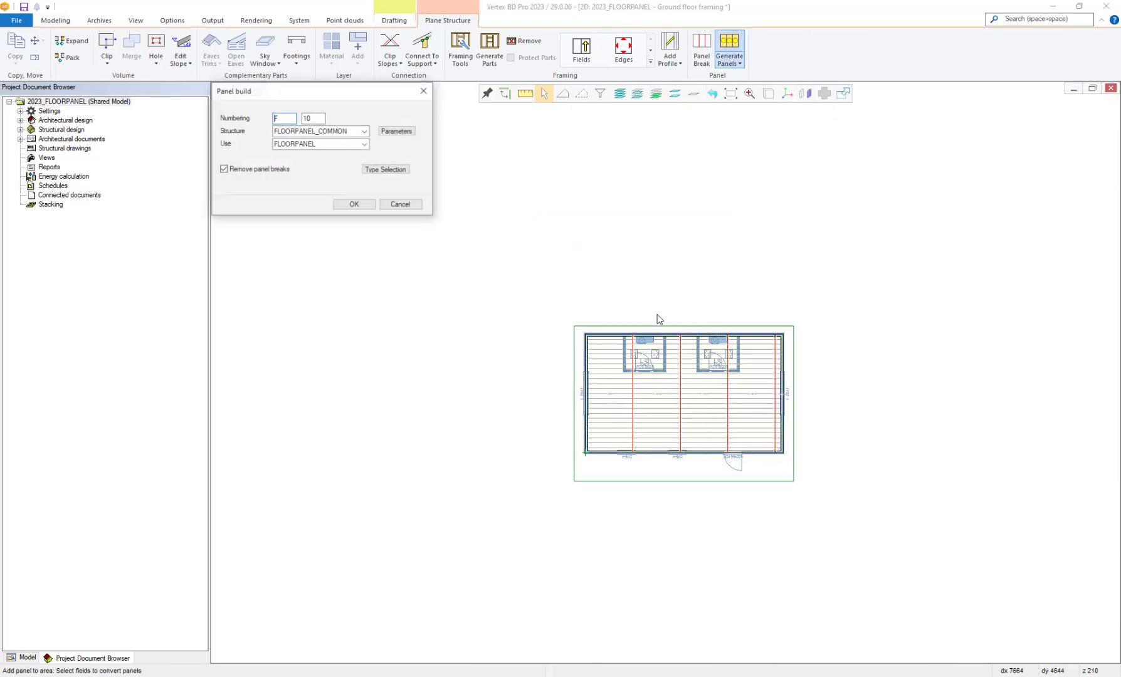
left_click(354, 205)
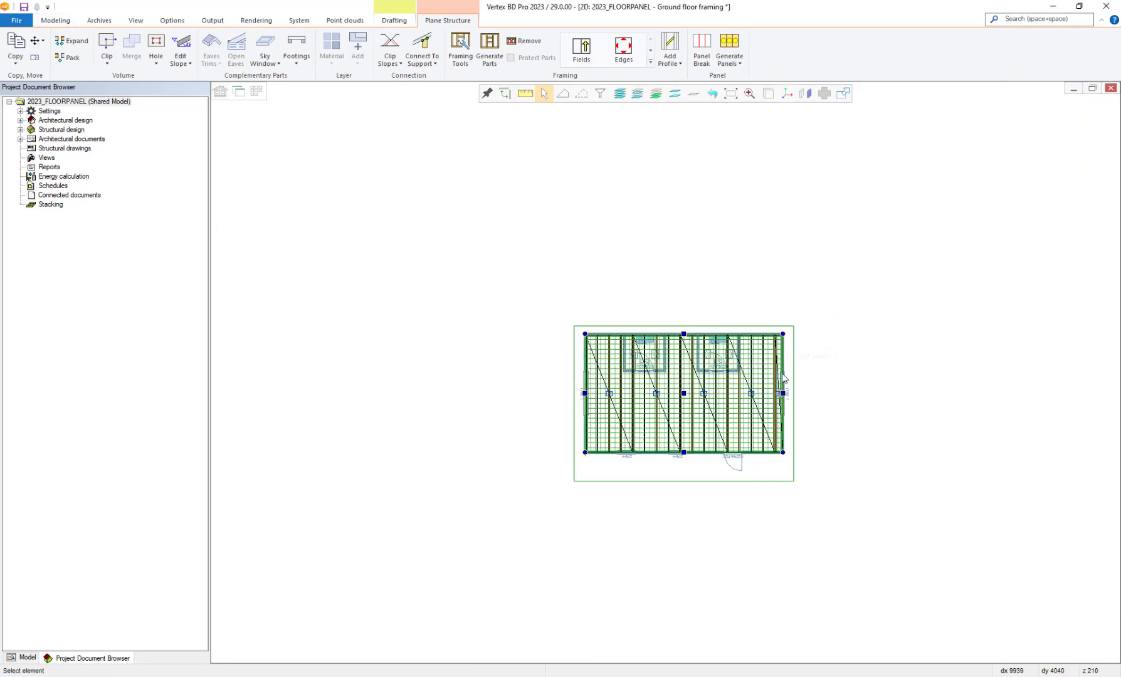
Open the 1st floor framing and add panel breaks to its floor at 2400 spacing from the end wall on the left.
left_click(239, 92)
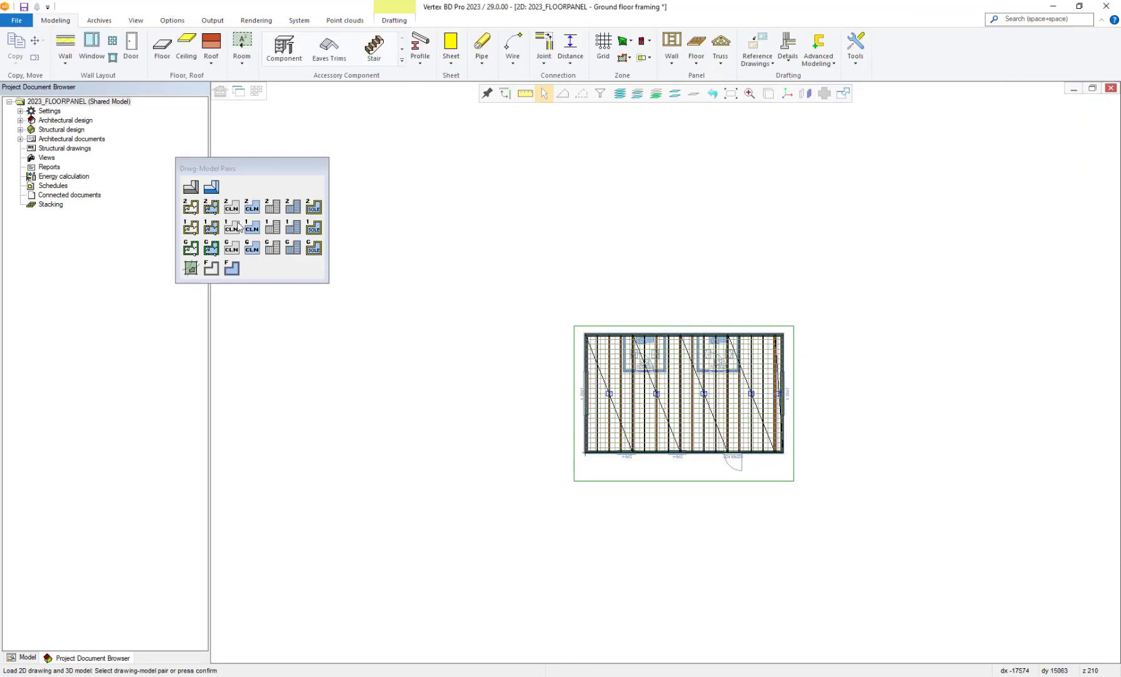
left_click(291, 231)
left_click(698, 415)
left_click(702, 49)
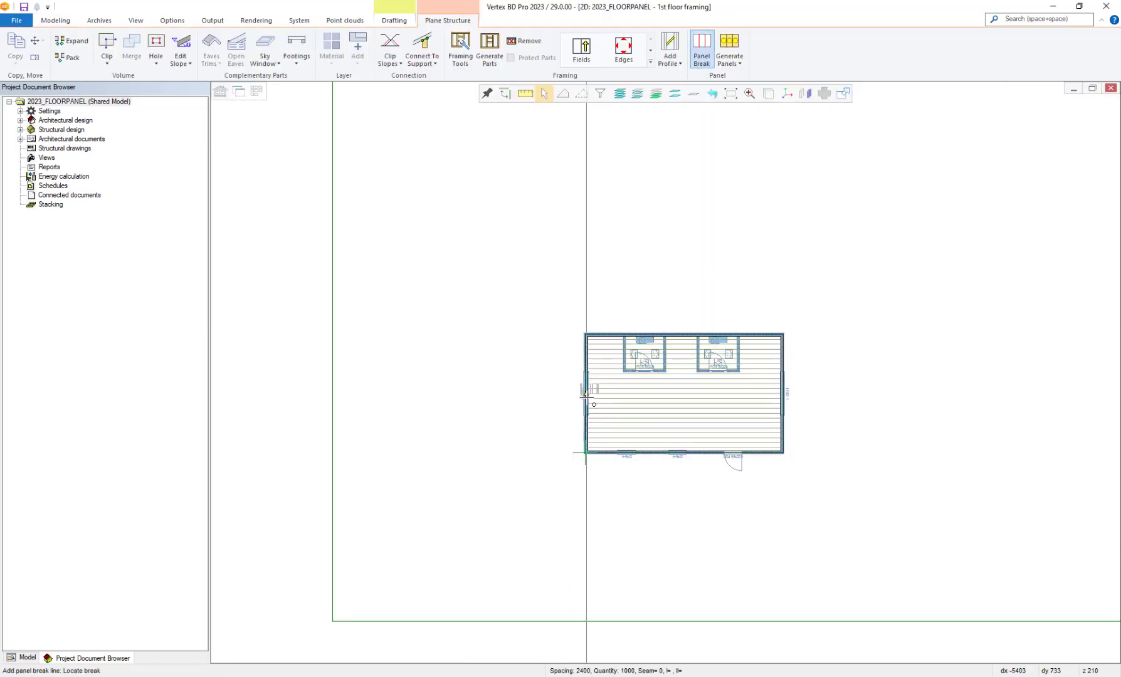
scroll(585, 393, "up", 5)
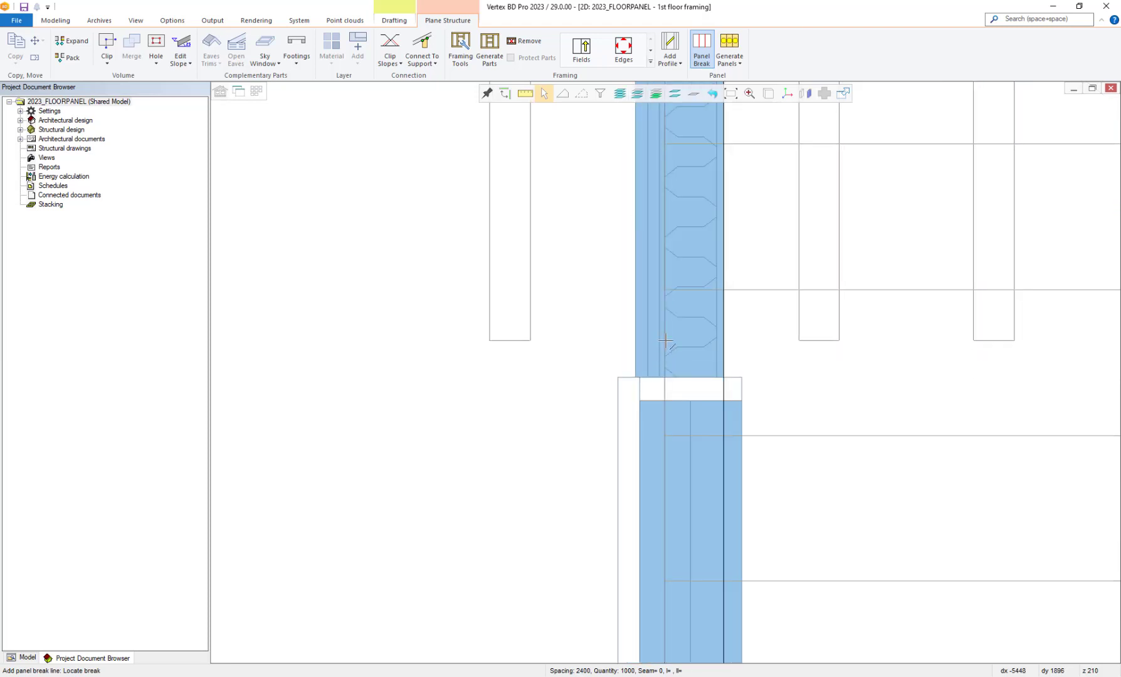
scroll(666, 340, "down", 5)
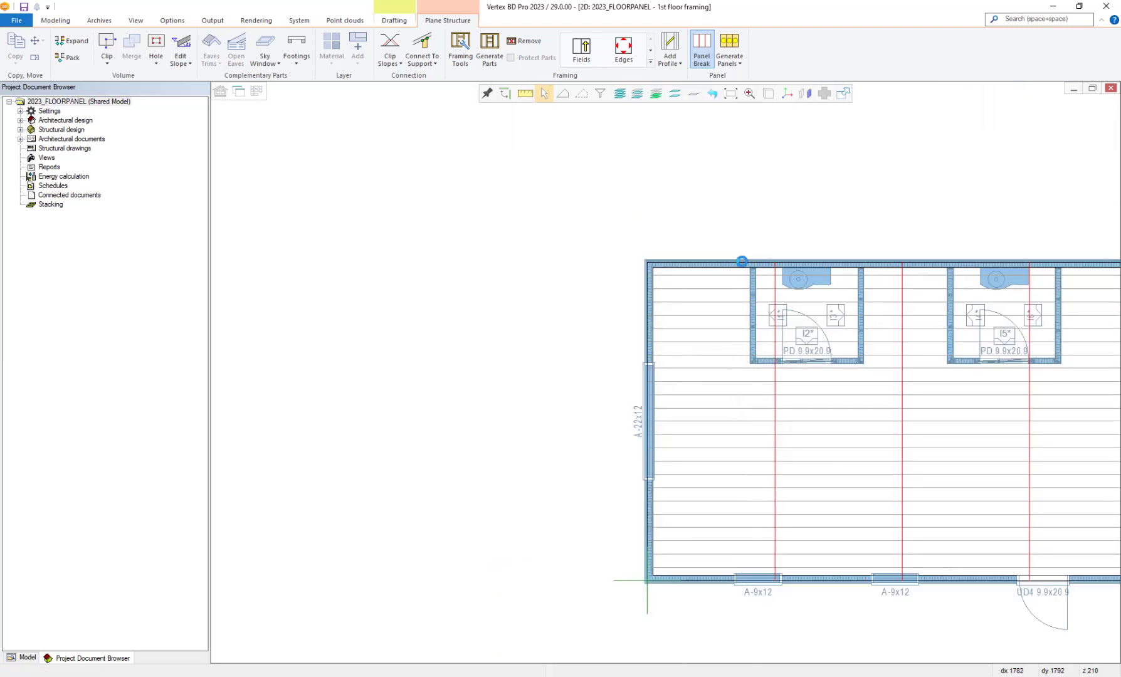
Generate floor panels from all the fields of the 1st floor framing.
left_click(729, 47)
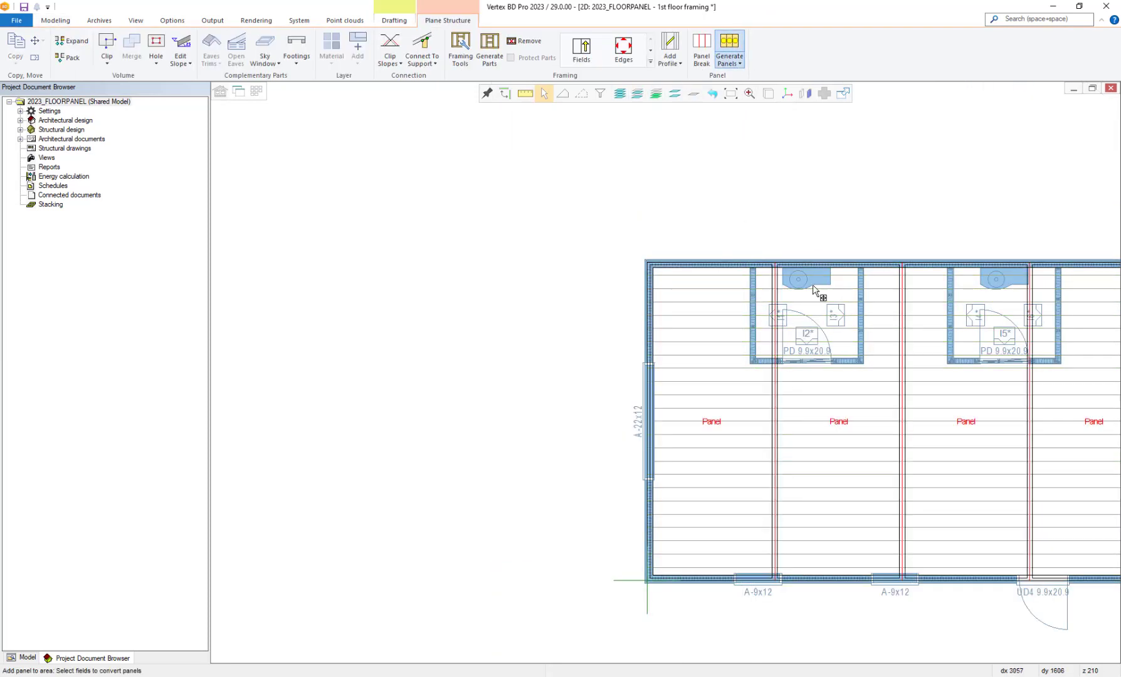
left_click(872, 463)
left_click(366, 208)
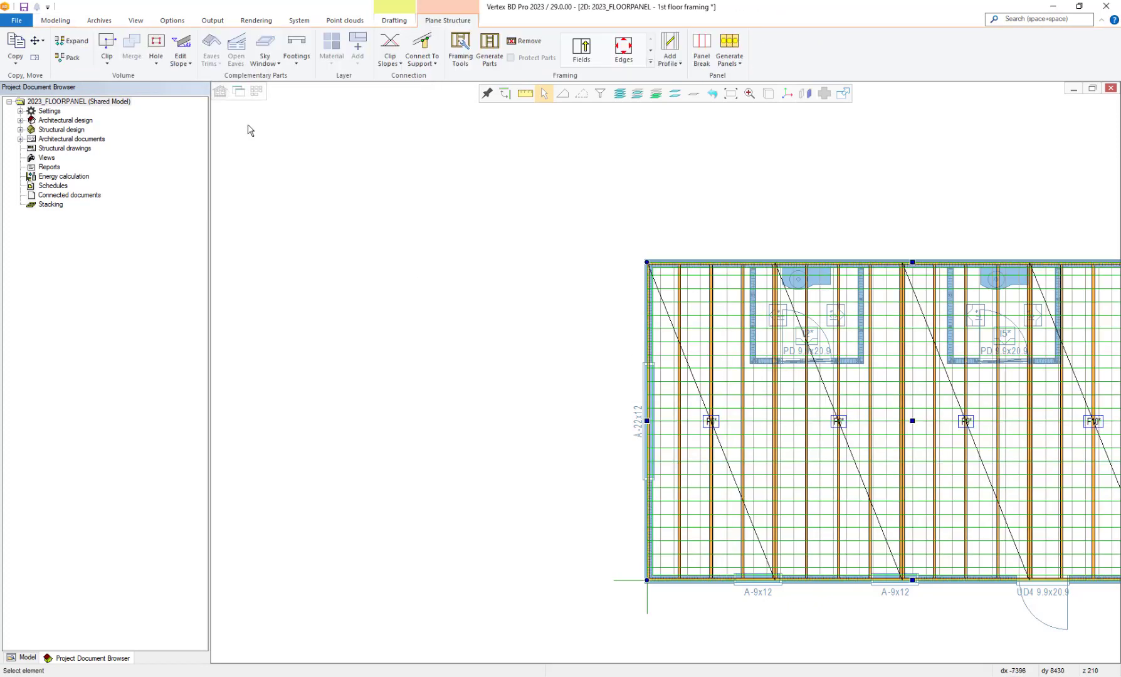
View both panelized floors in 3D, then close the 2023_FLOORPANEL project, saving the changes.
left_click(241, 92)
scroll(548, 296, "down", 3)
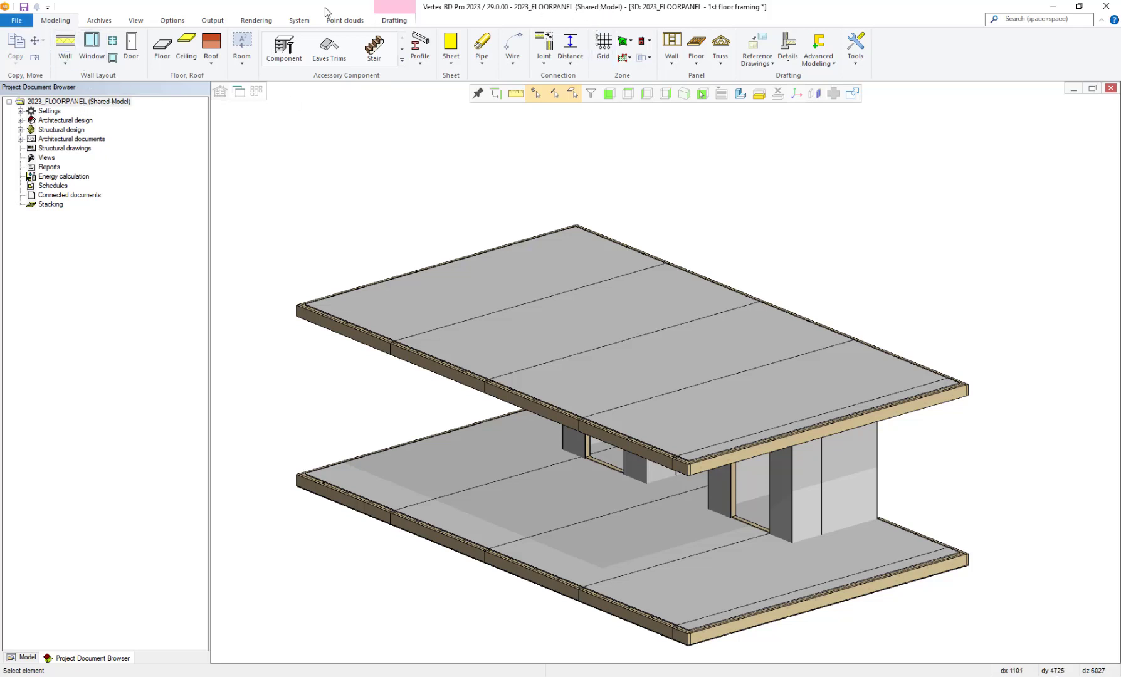
left_click(21, 21)
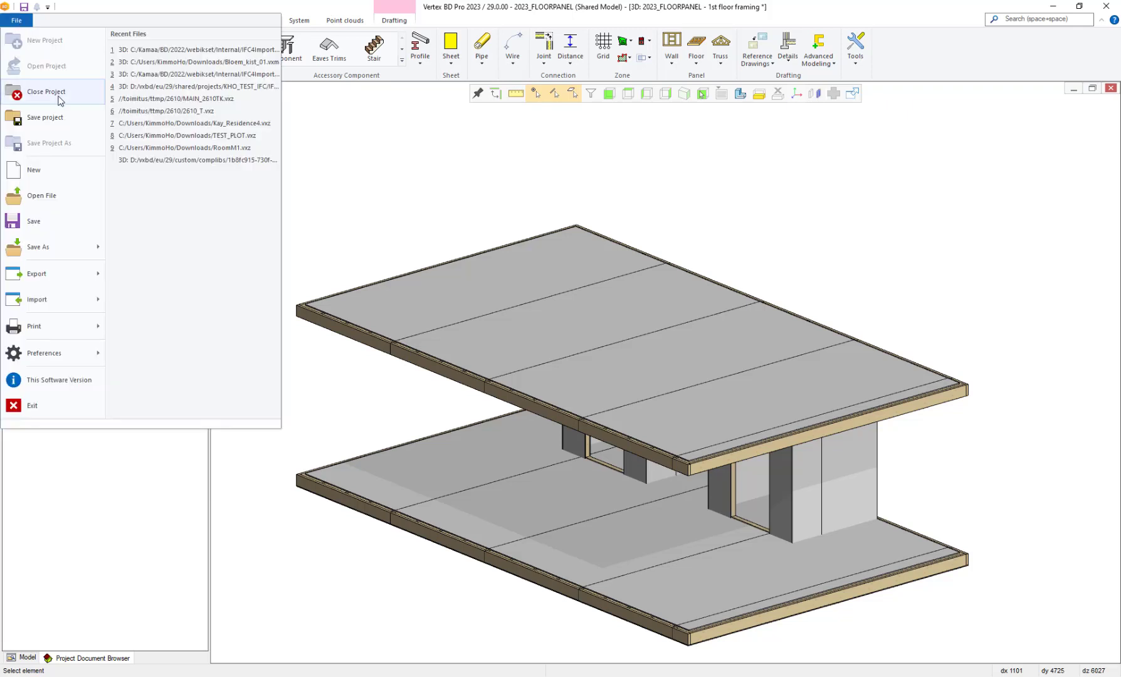
left_click(62, 100)
left_click(125, 287)
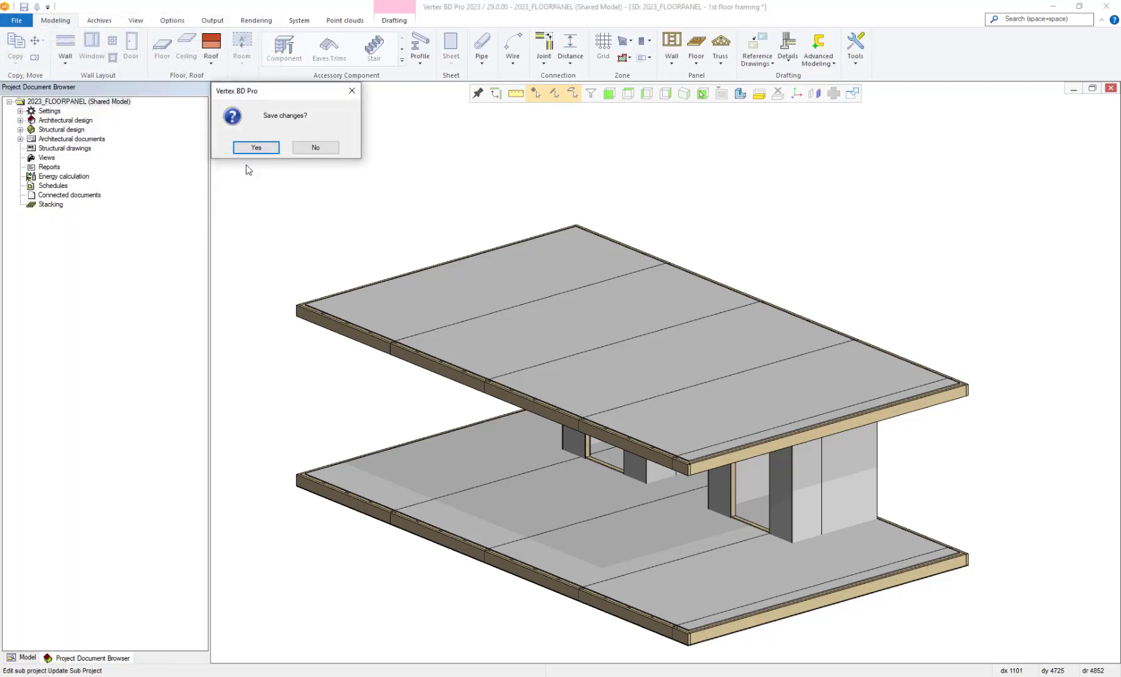
left_click(256, 147)
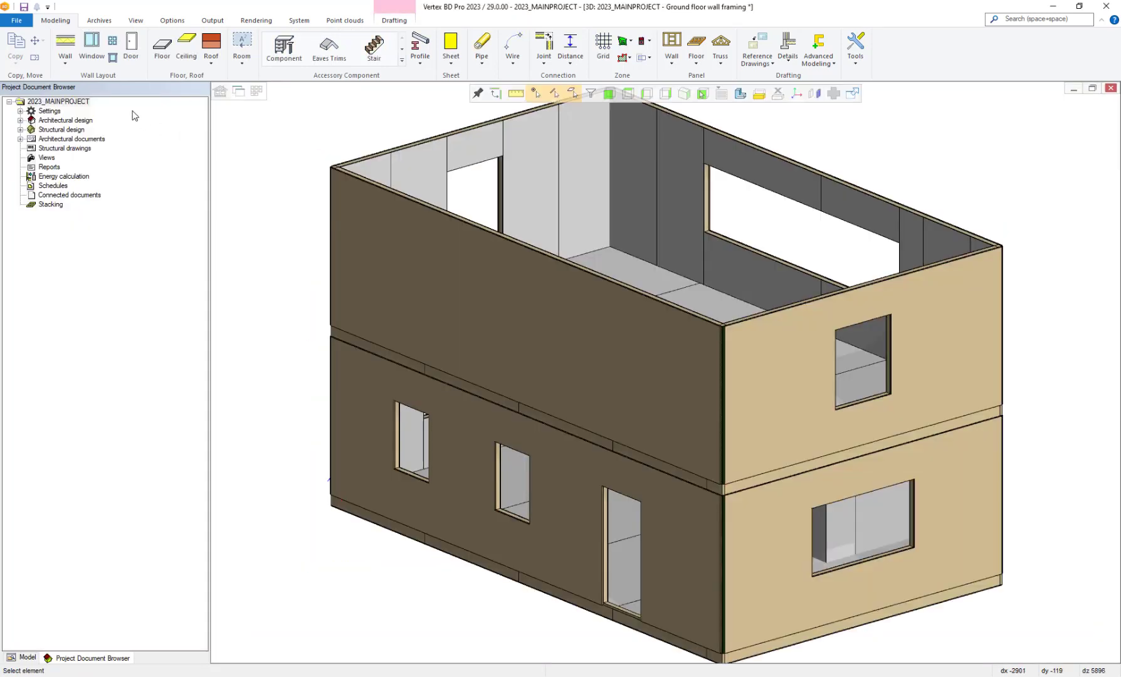
Switch the model display of 2023_MAINPROJECT from General to Framing parts.
left_click(25, 657)
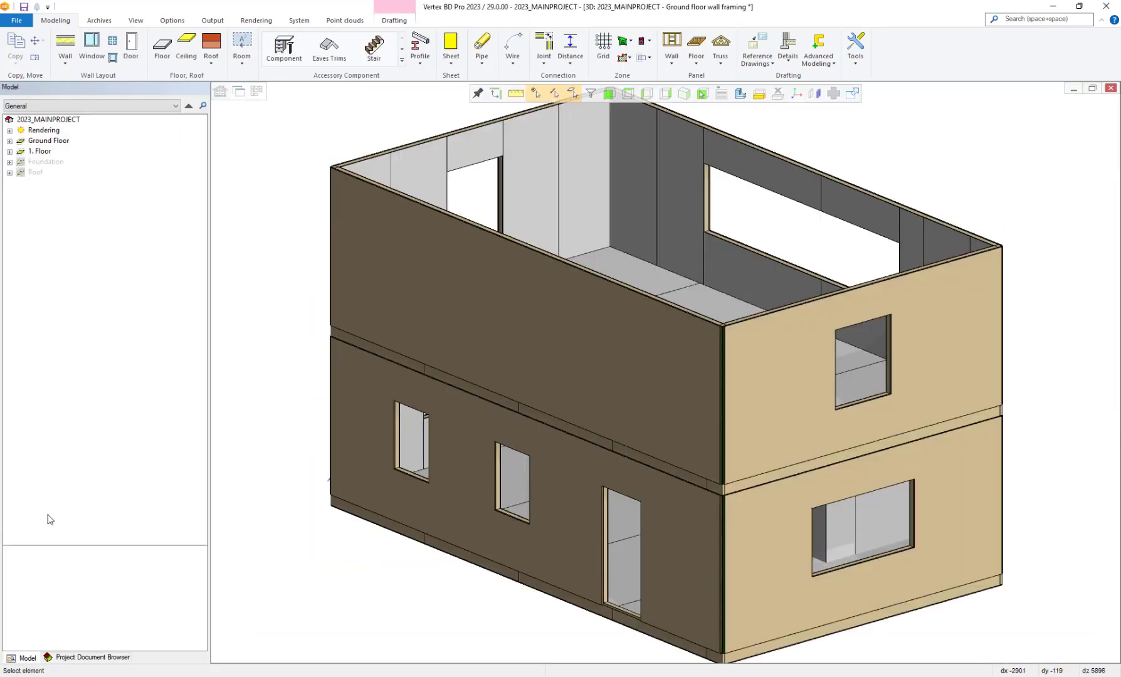
left_click(111, 104)
left_click(91, 129)
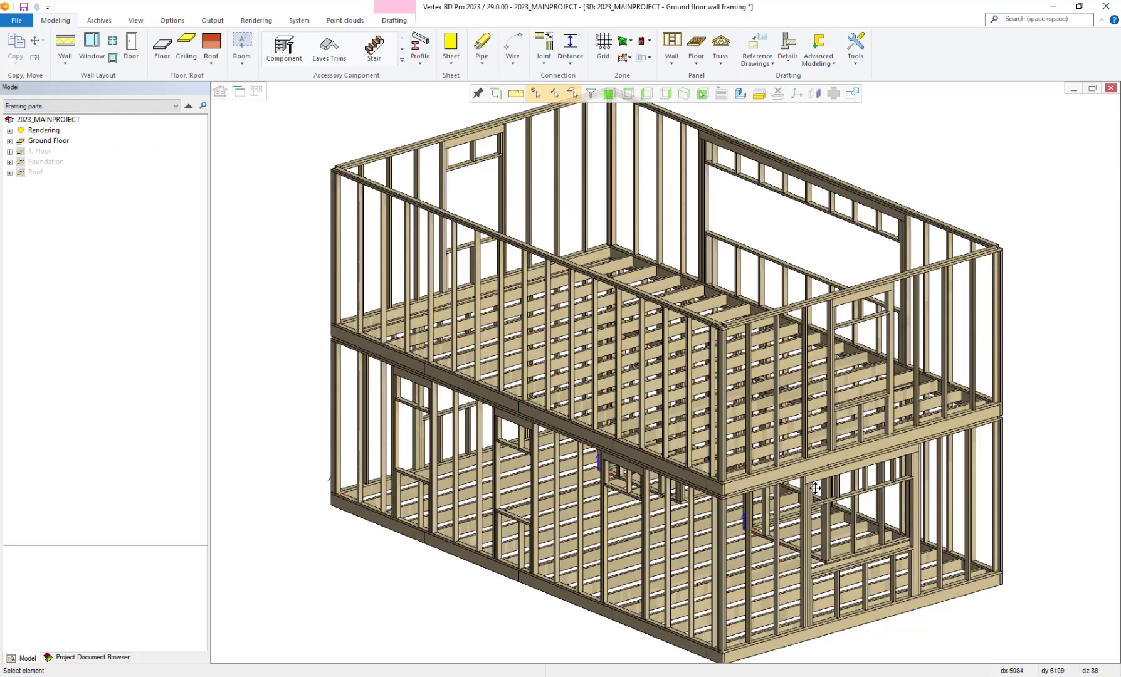
Examine the wall and floor framing up close at the building's end, then restore the isometric view.
middle_click_drag(813, 487, 829, 487)
scroll(1035, 567, "up", 5)
middle_click_drag(1036, 567, 457, 351)
scroll(667, 421, "up", 5)
middle_click_drag(678, 361, 879, 360)
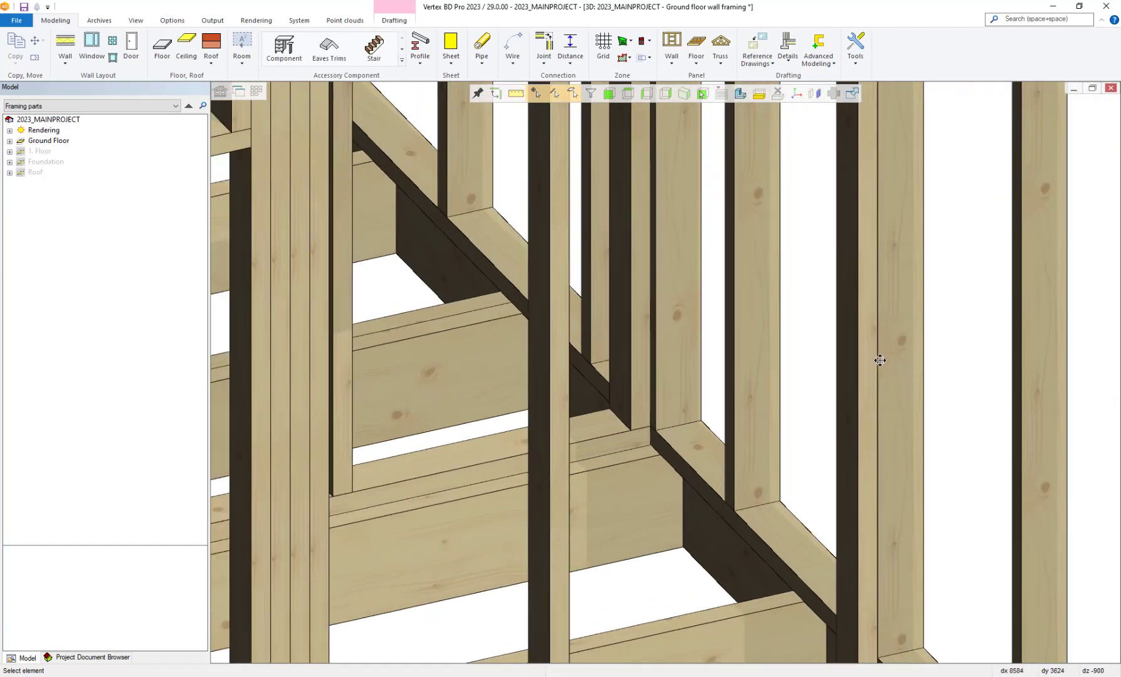
scroll(669, 358, "down", 10)
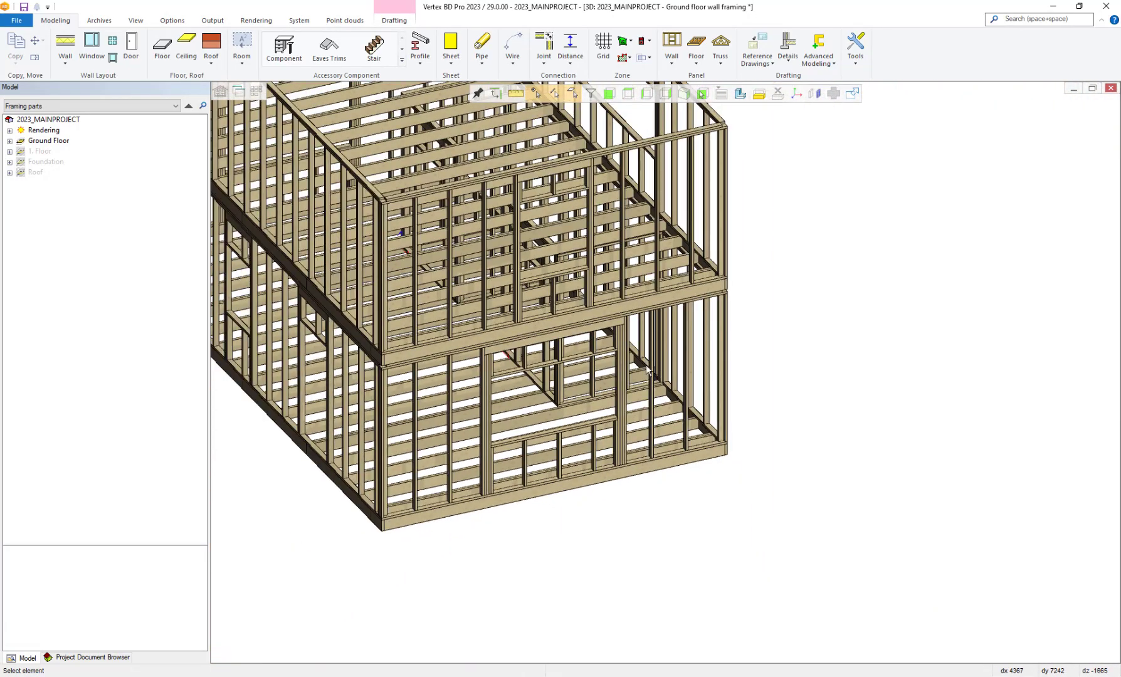
left_click(684, 94)
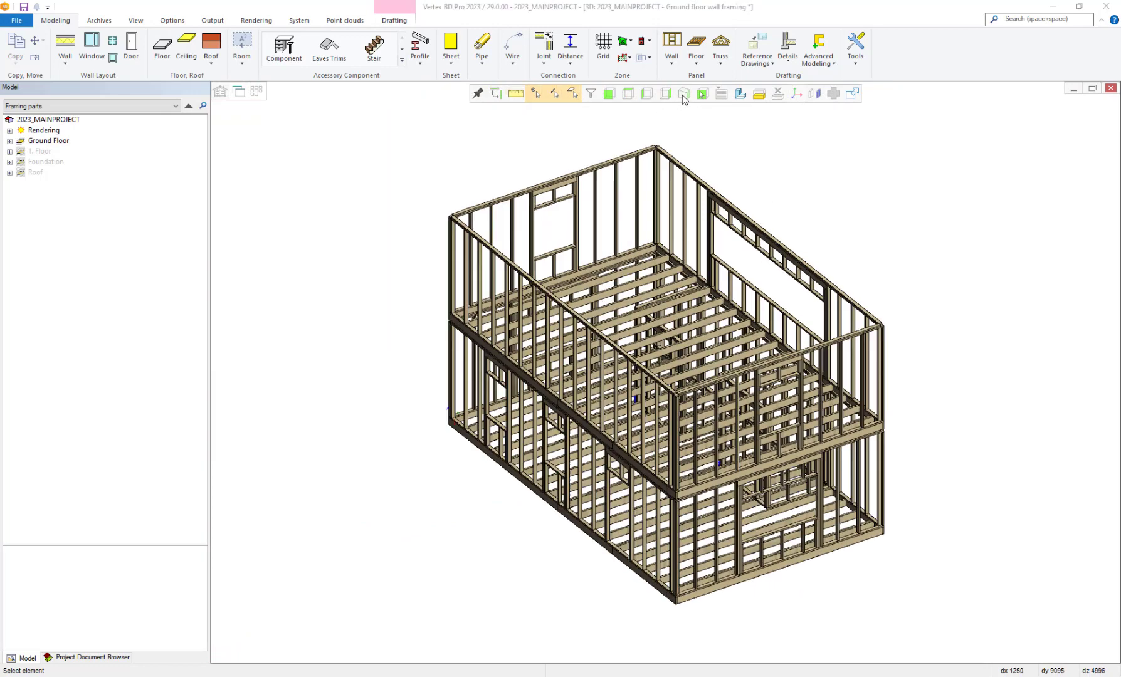
Turn on perspective projection and inspect the combined wall and floor framing from another angle.
left_click(205, 20)
left_click(139, 20)
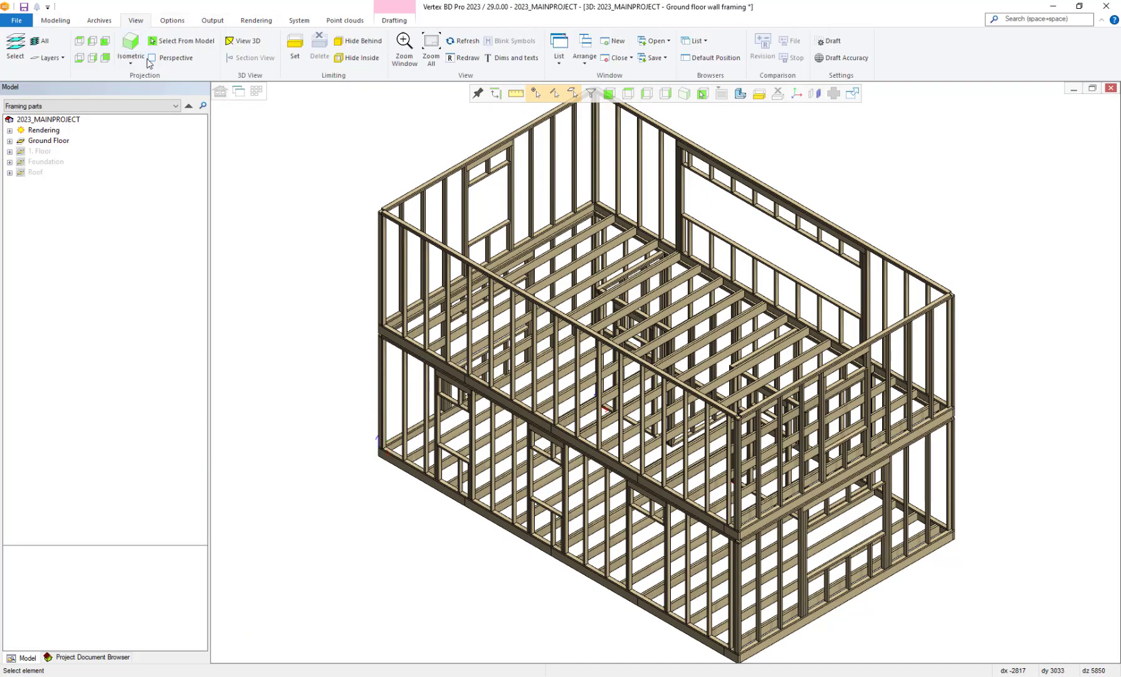
left_click(152, 58)
middle_click_drag(702, 294, 678, 367)
scroll(670, 373, "down", 1)
scroll(666, 374, "up", 2)
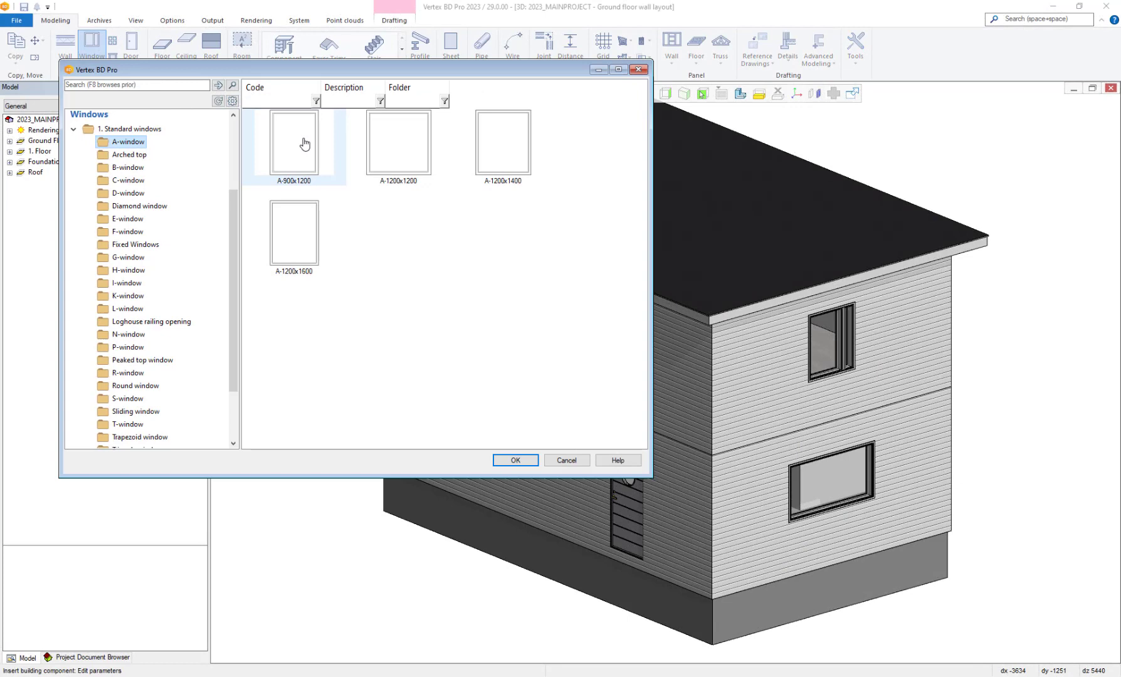
Insert two 9 x 12 A-windows in the long front wall of the 1st floor, near its two ends, and save the model.
double_click(306, 147)
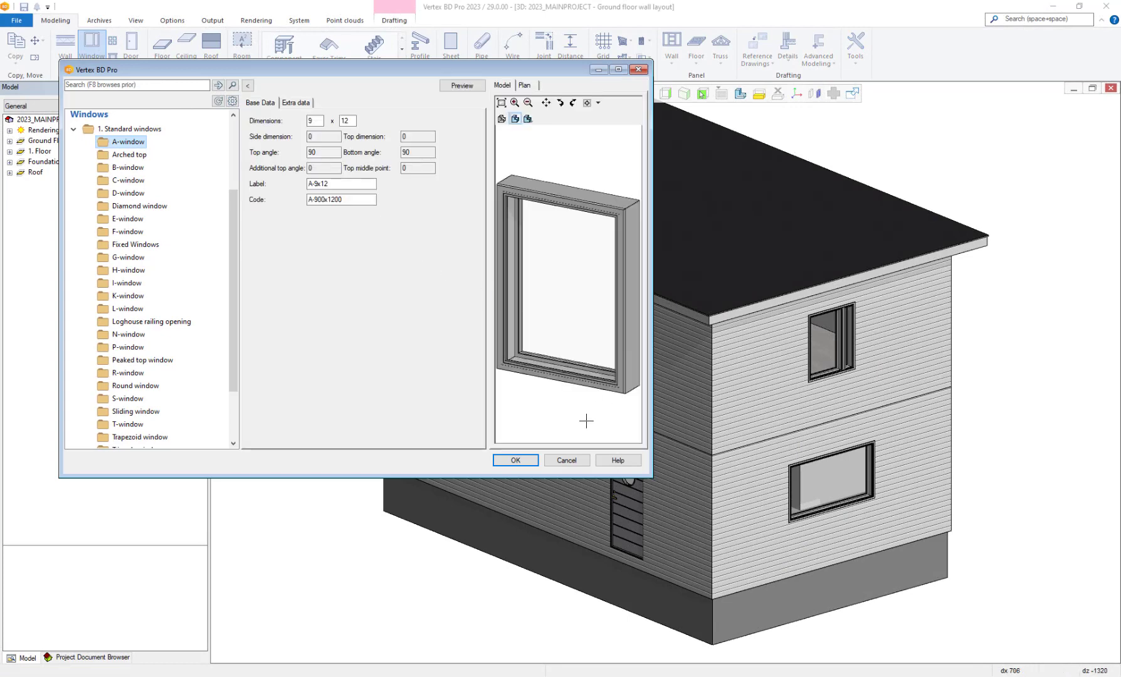
left_click(515, 460)
left_click(451, 259)
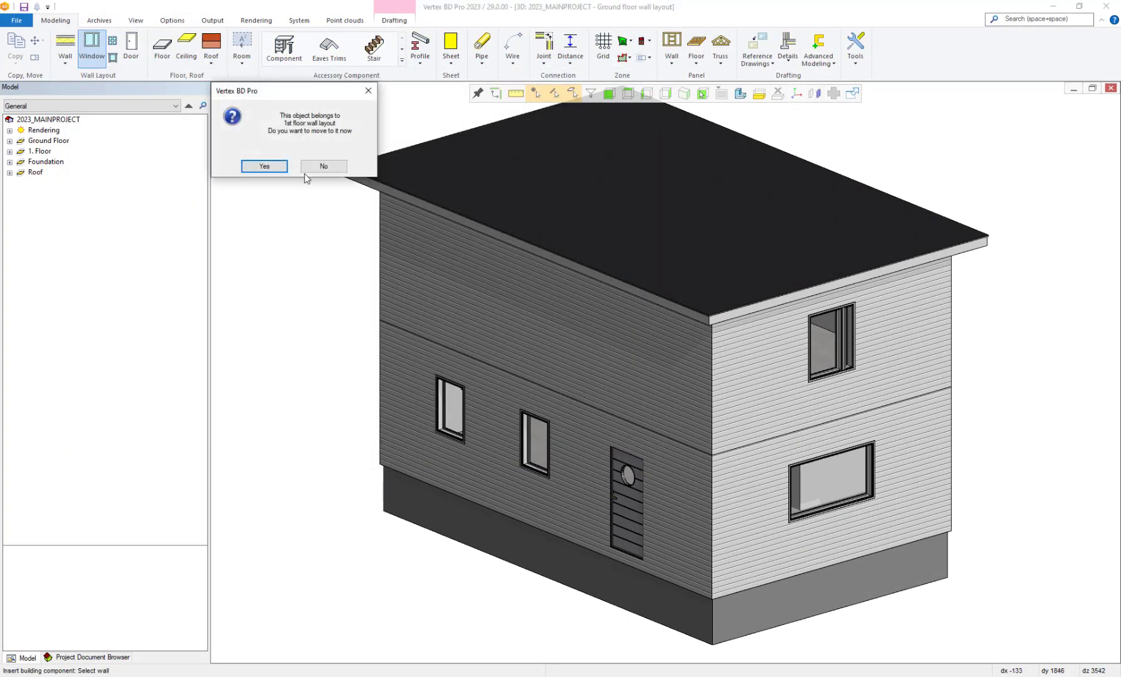
left_click(263, 169)
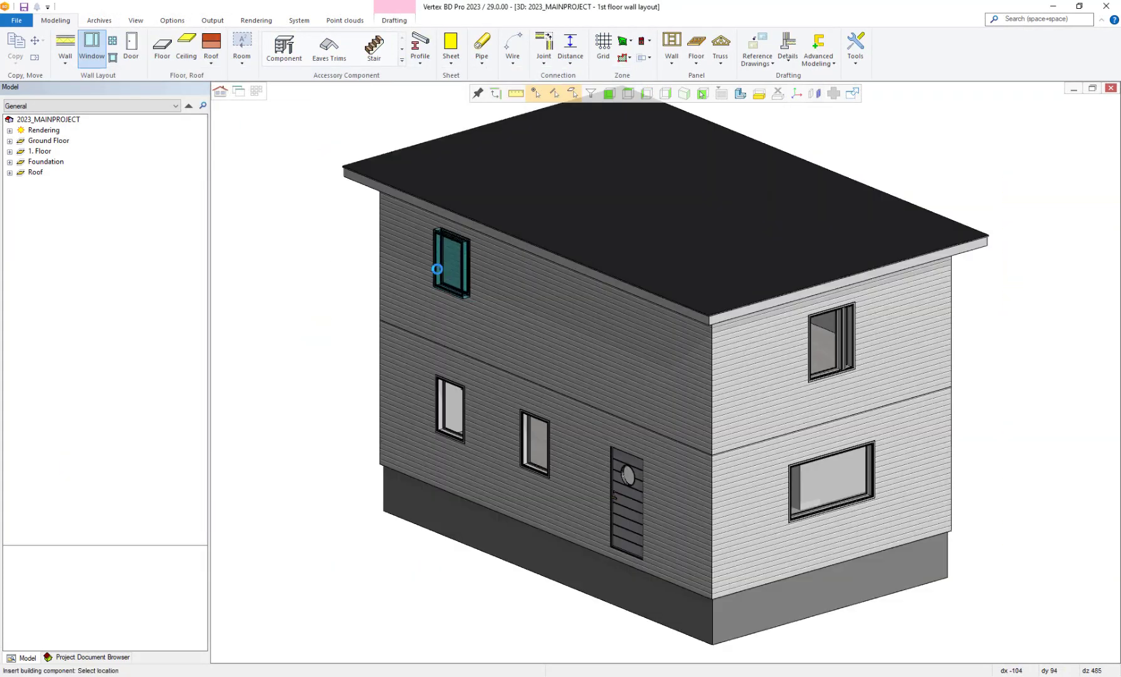
left_click(437, 269)
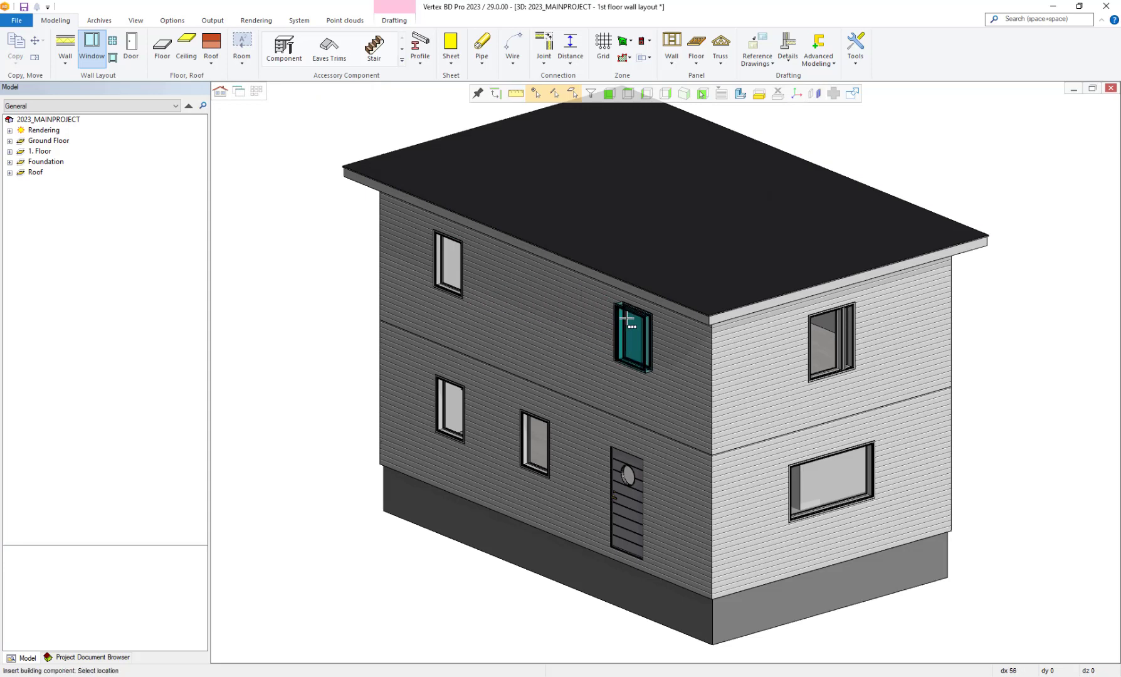
left_click(619, 339)
key("Escape")
key("ctrl+s")
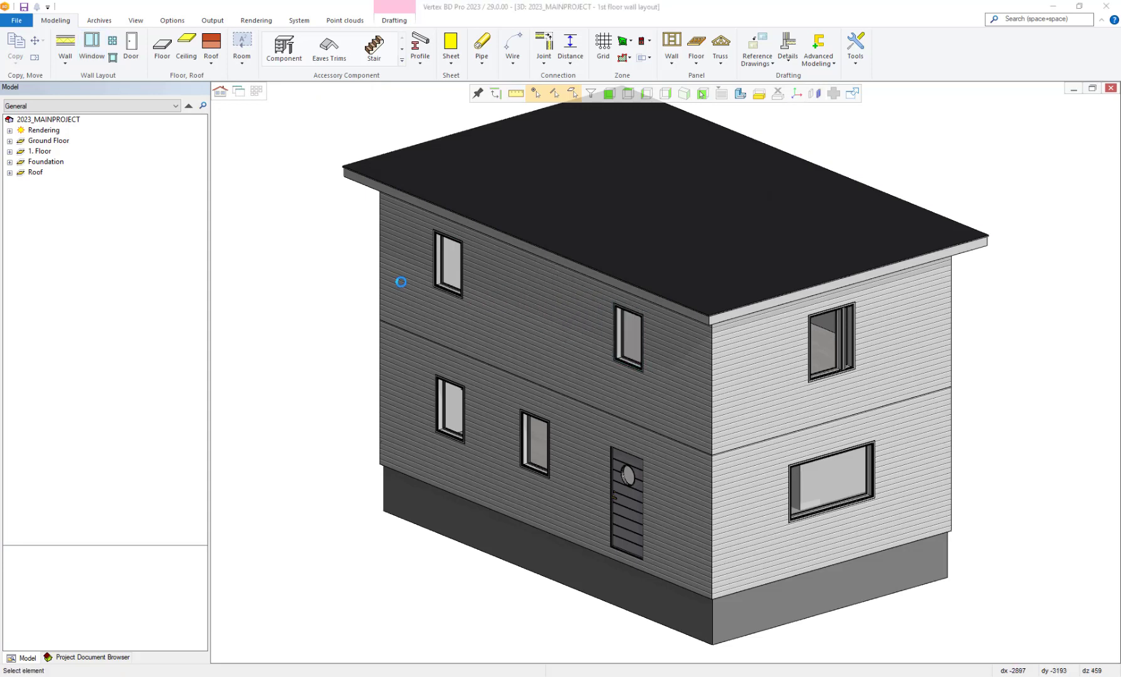
Check the Ground Floor's shared model 2023_WALLPANEL for updates and update everything in it within the main project.
left_click(10, 141)
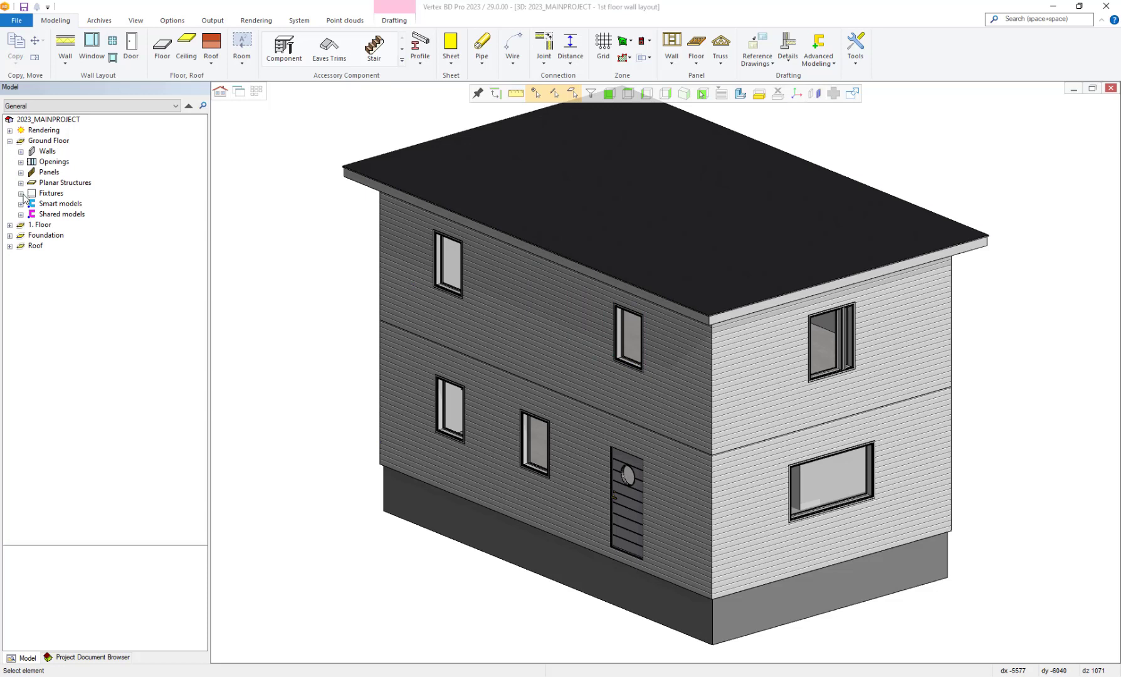
left_click(21, 215)
left_click(80, 235)
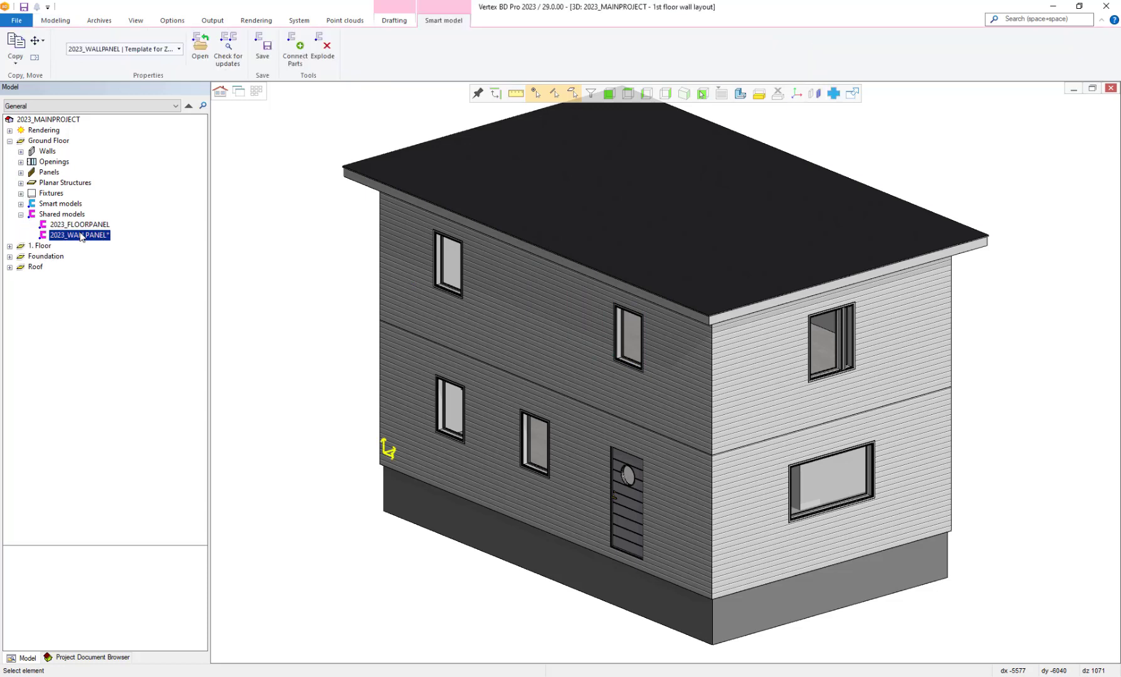
right_click(82, 235)
left_click(137, 292)
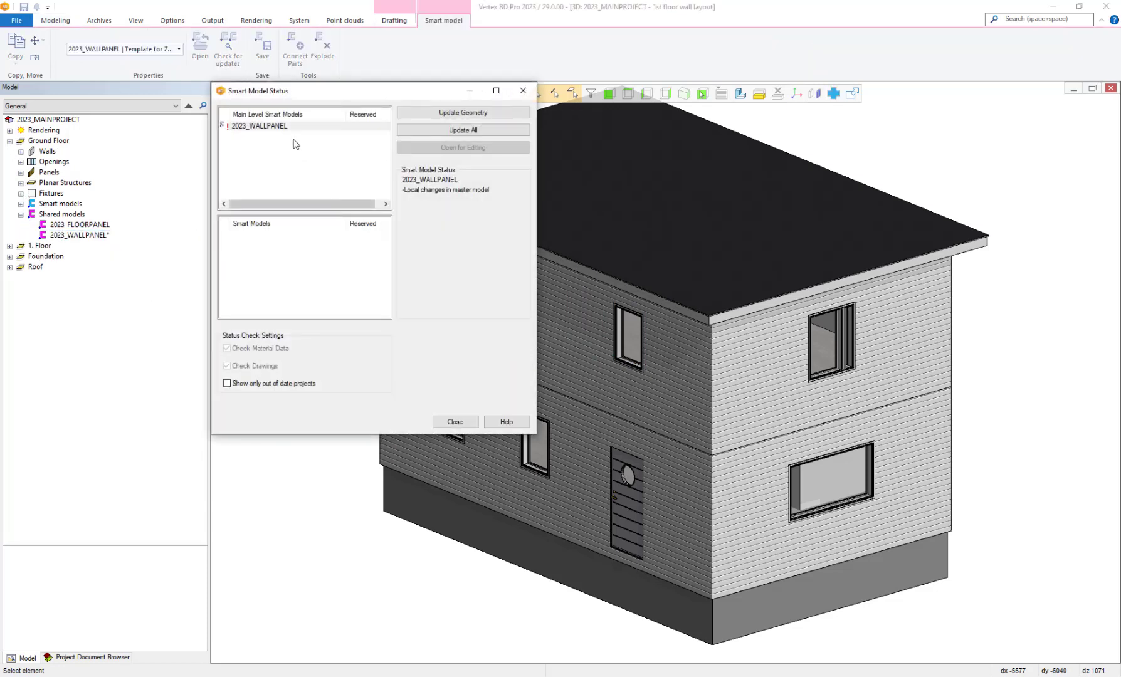
left_click(289, 128)
left_click(438, 131)
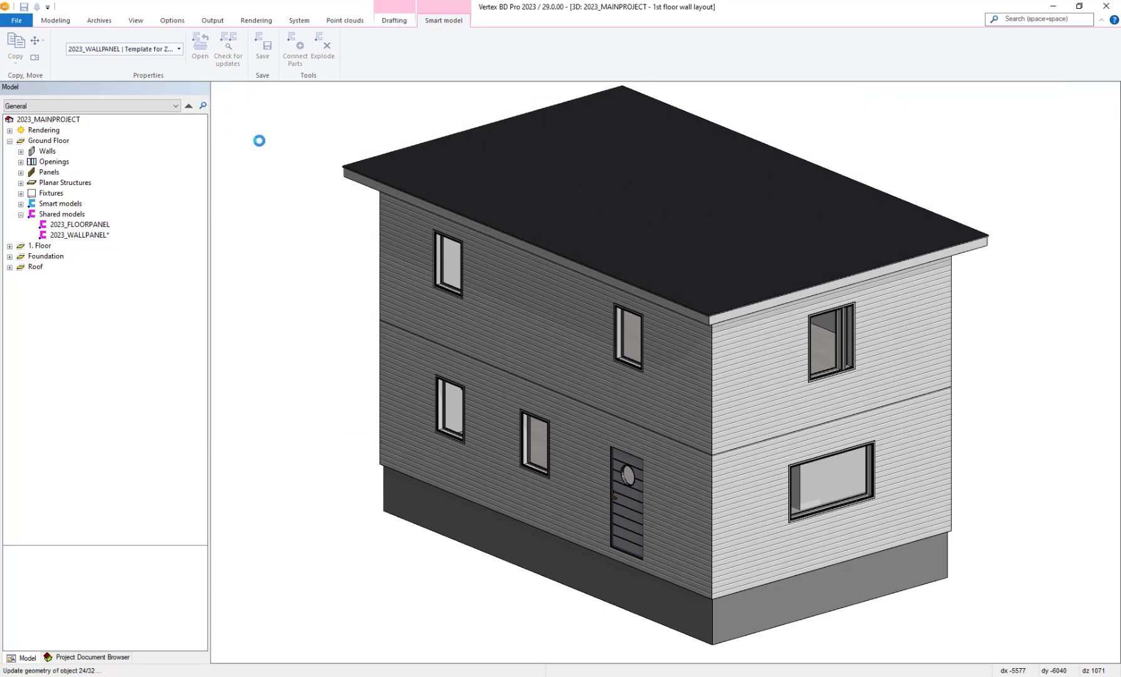
left_click(462, 418)
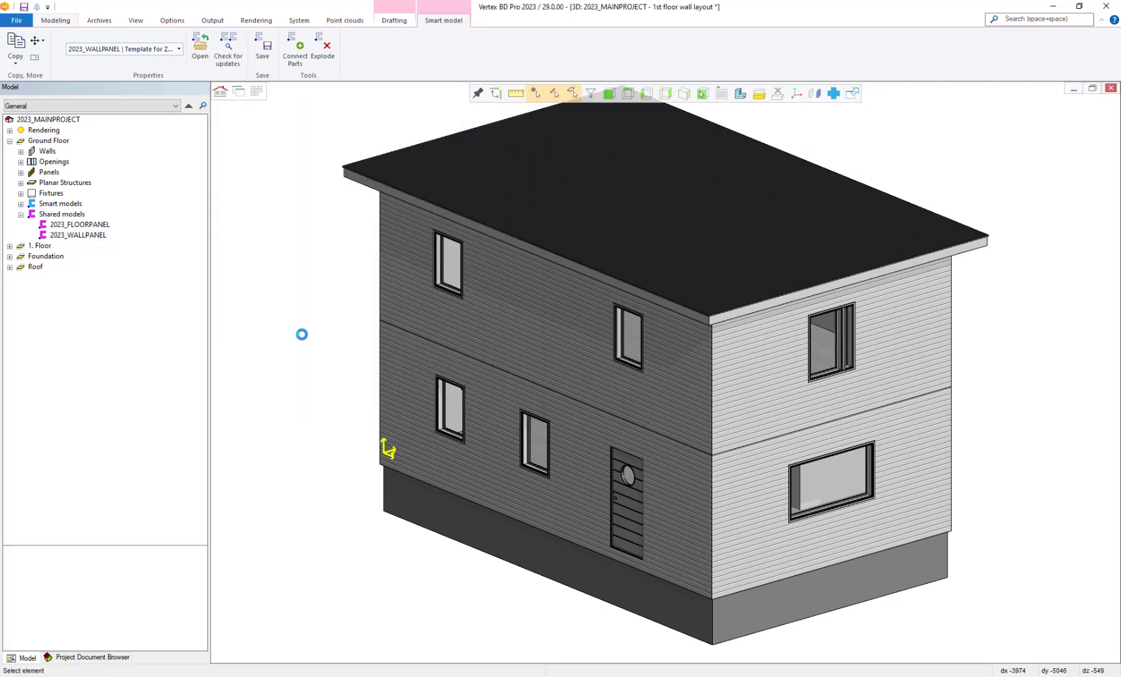
Open the shared model 2023_WALLPANEL and show its 1st floor wall layout as a maximized 3D model.
left_click(95, 235)
right_click(96, 235)
left_click(135, 282)
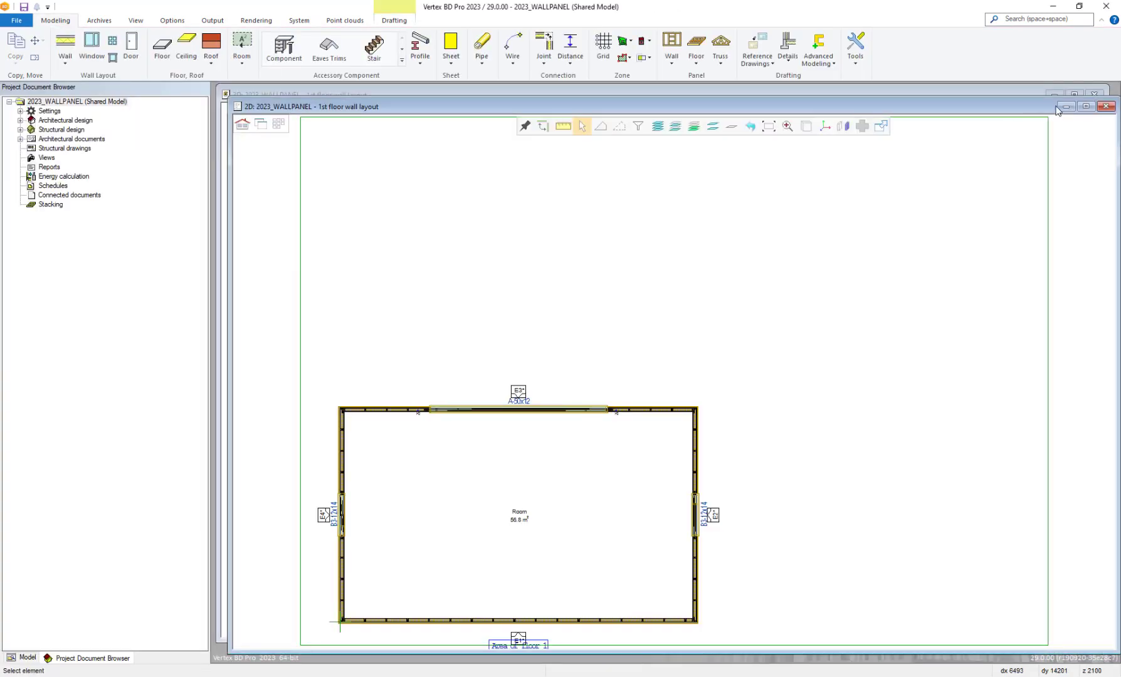
left_click(1085, 106)
left_click(239, 91)
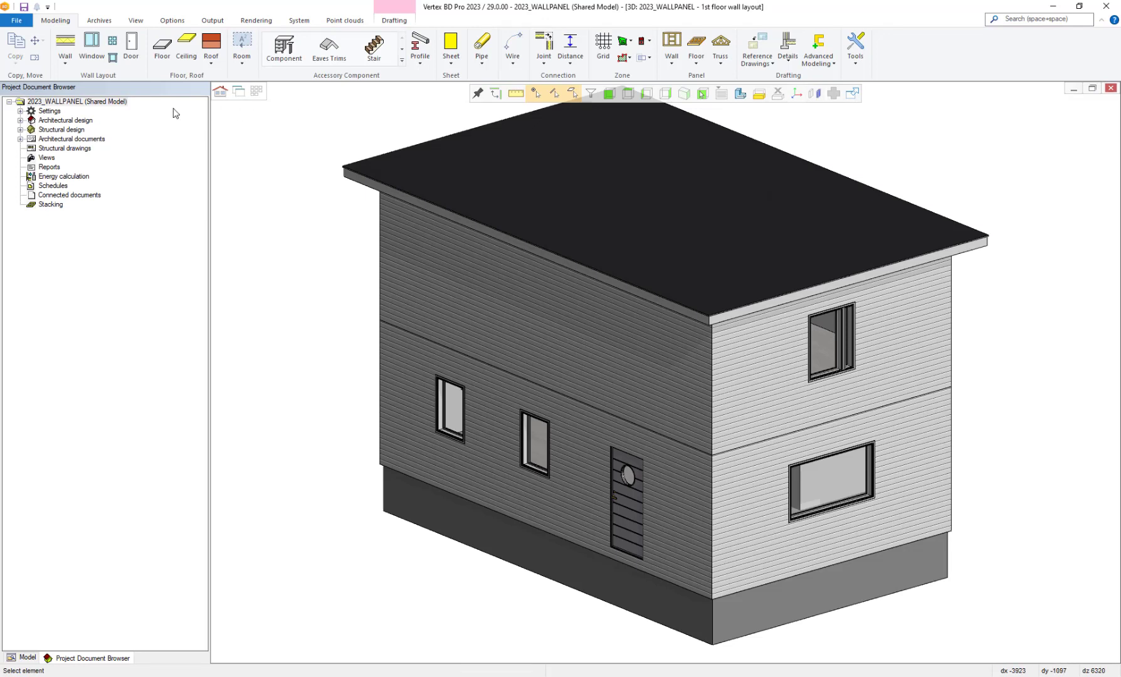
Update the master model in the 2023_WALLPANEL project and bring the 3D building model back into view.
right_click(103, 108)
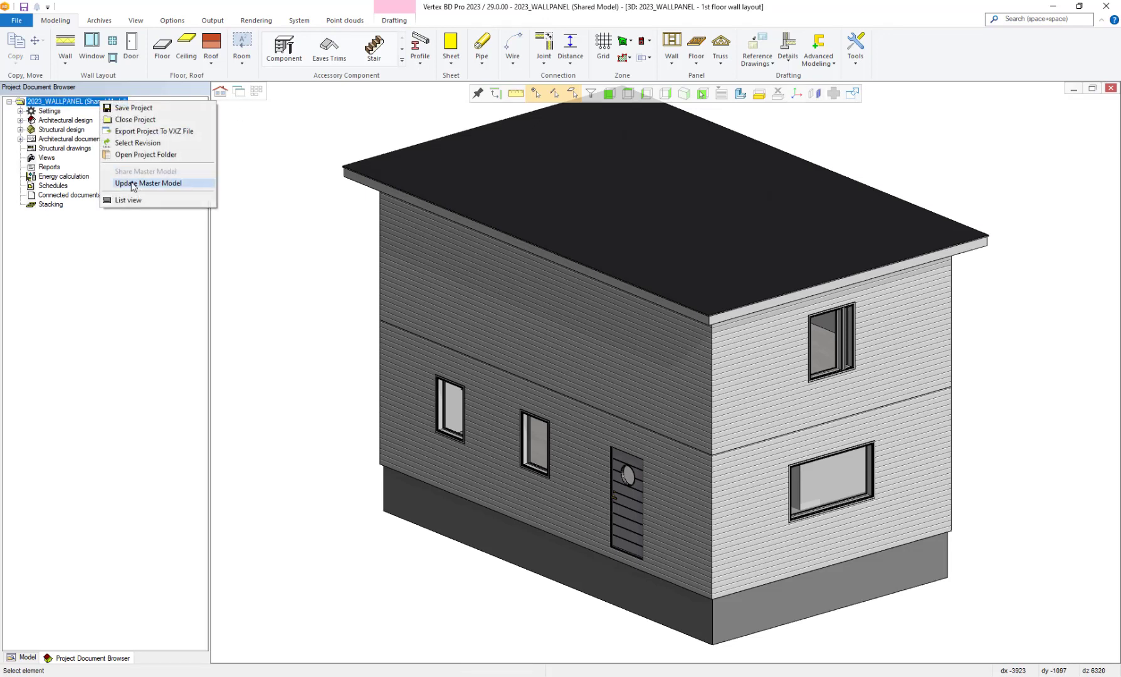
left_click(168, 183)
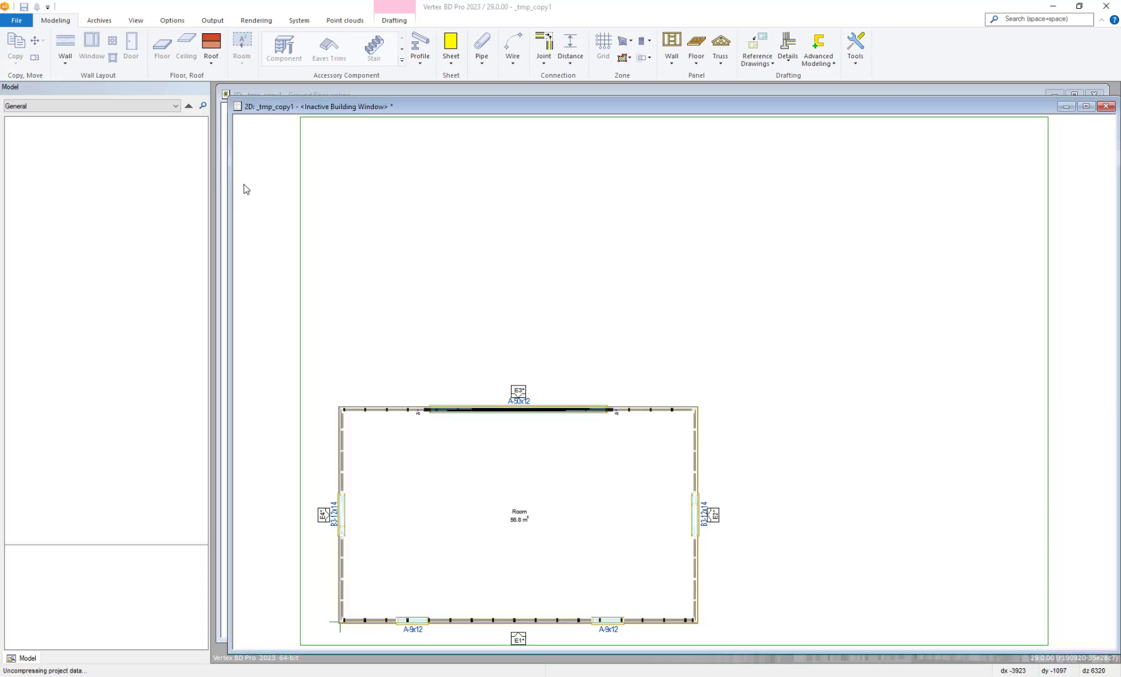
left_click(1087, 107)
left_click(242, 94)
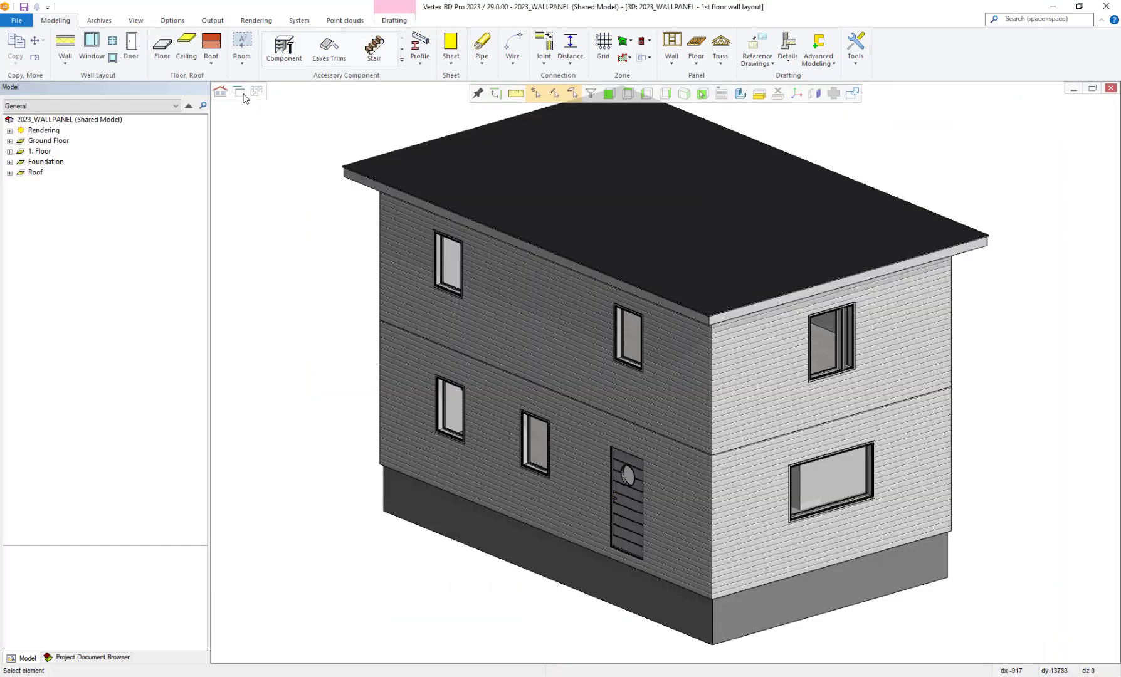
Switch to the 1st floor wall framing and regenerate the parts of wall panel E1 around its two new window openings.
left_click(220, 94)
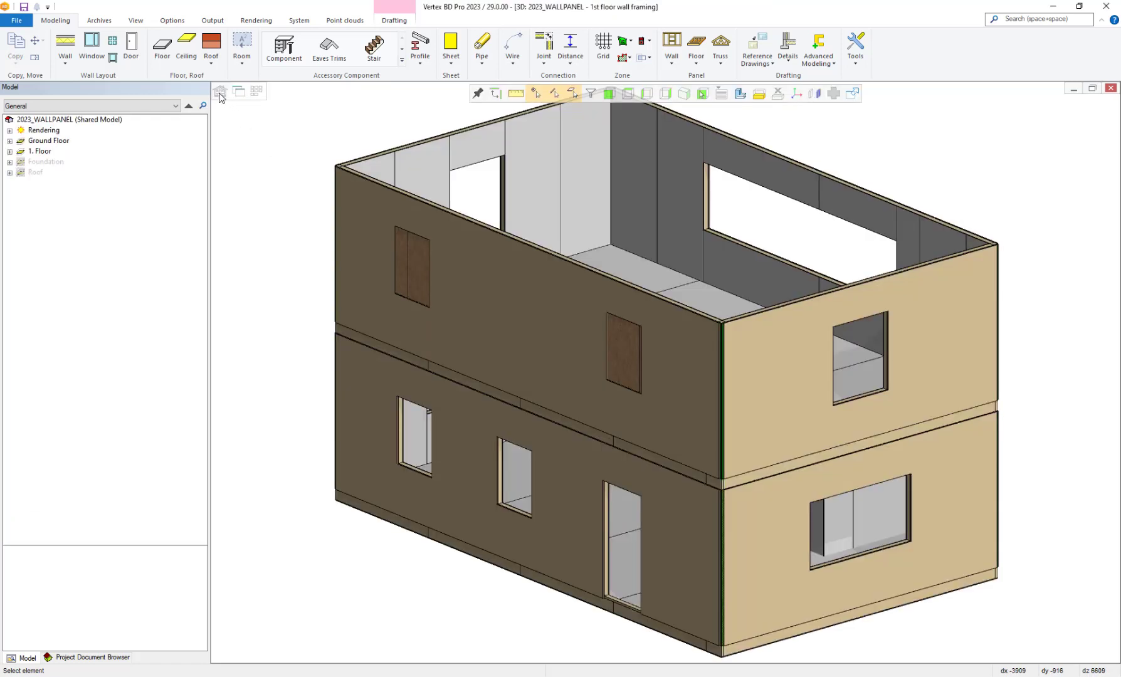
left_click(465, 245)
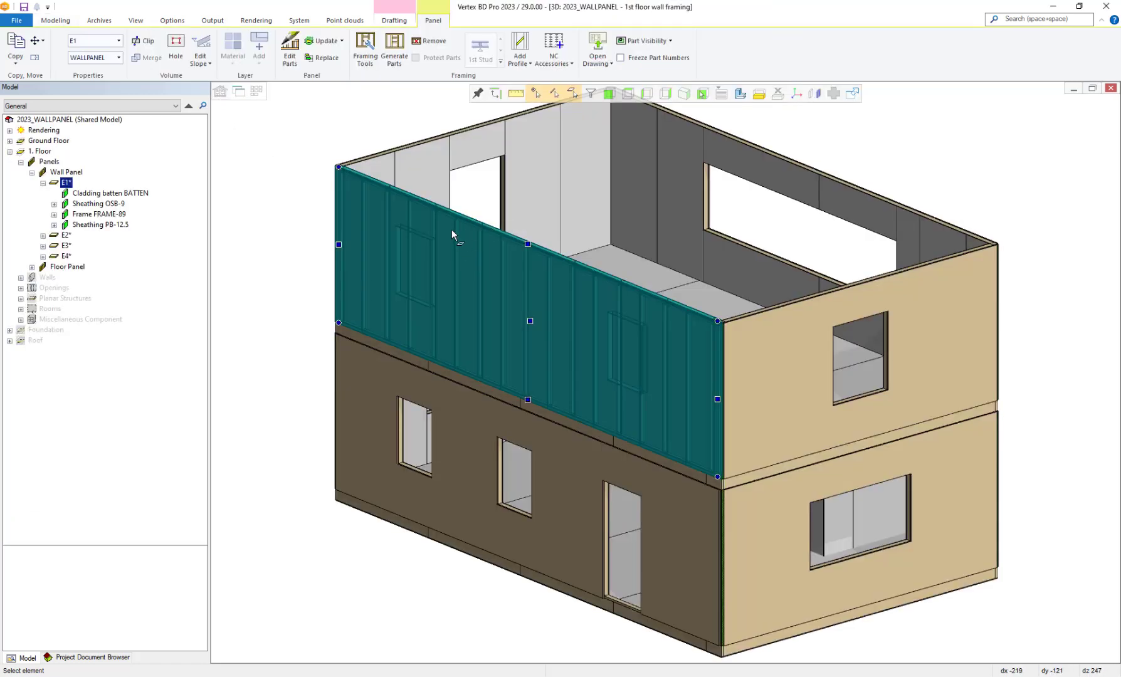
left_click(394, 50)
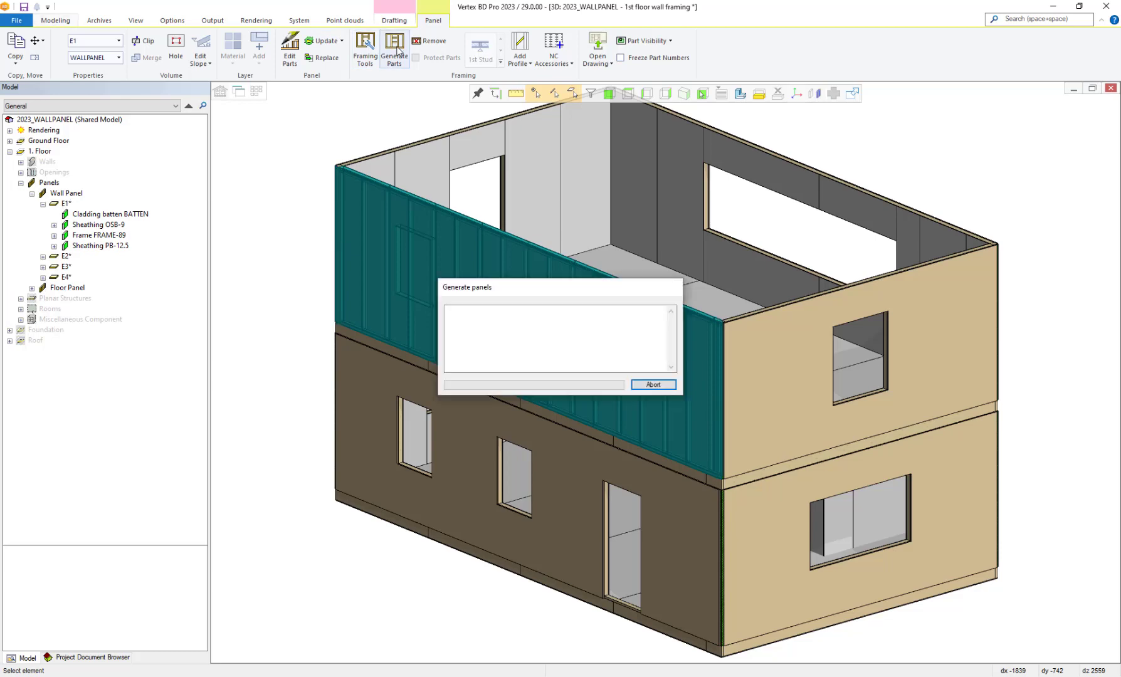
left_click(374, 127)
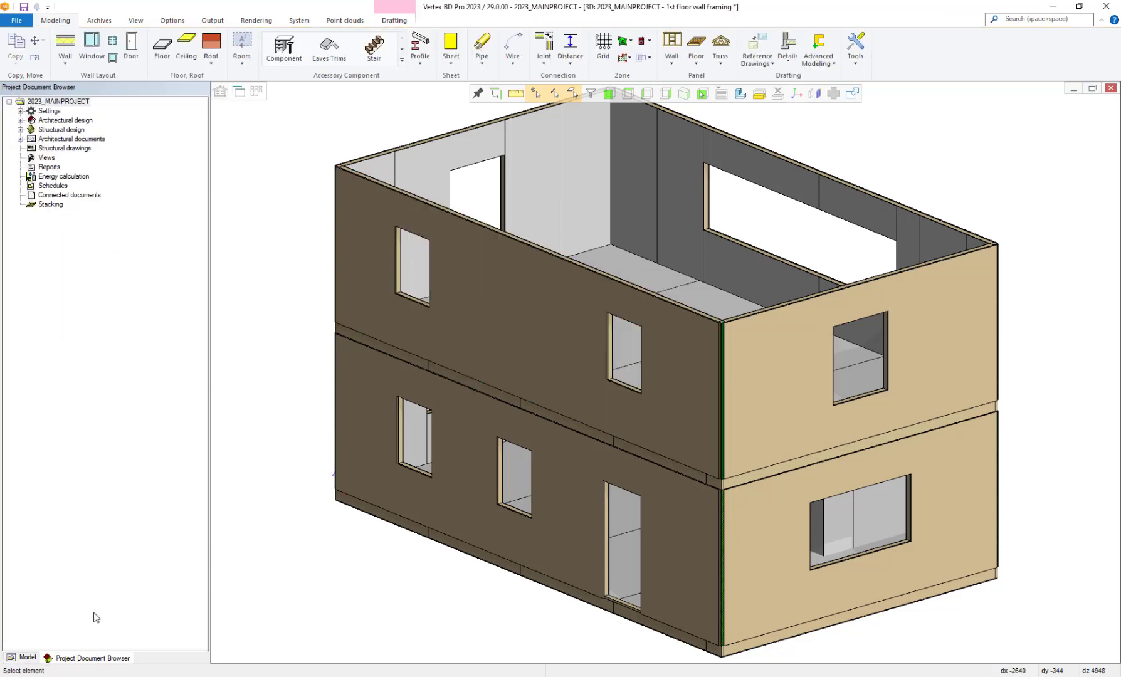
Display the 2023_MAINPROJECT 1st floor wall framing model as Framing parts.
left_click(38, 657)
left_click(139, 106)
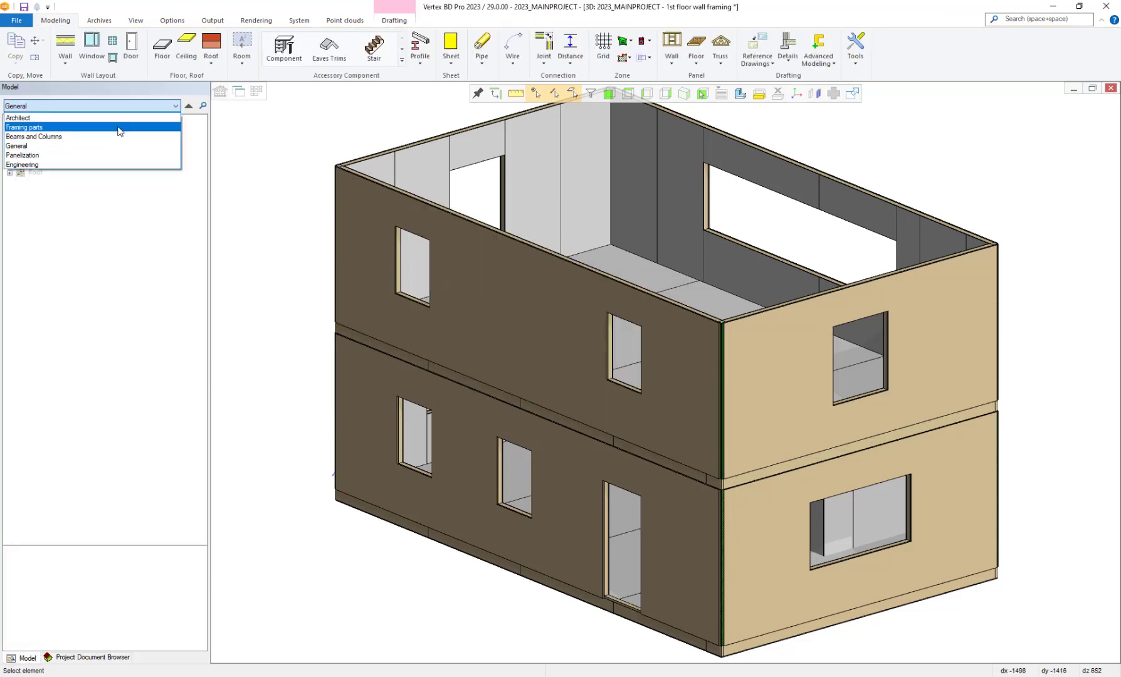
left_click(129, 133)
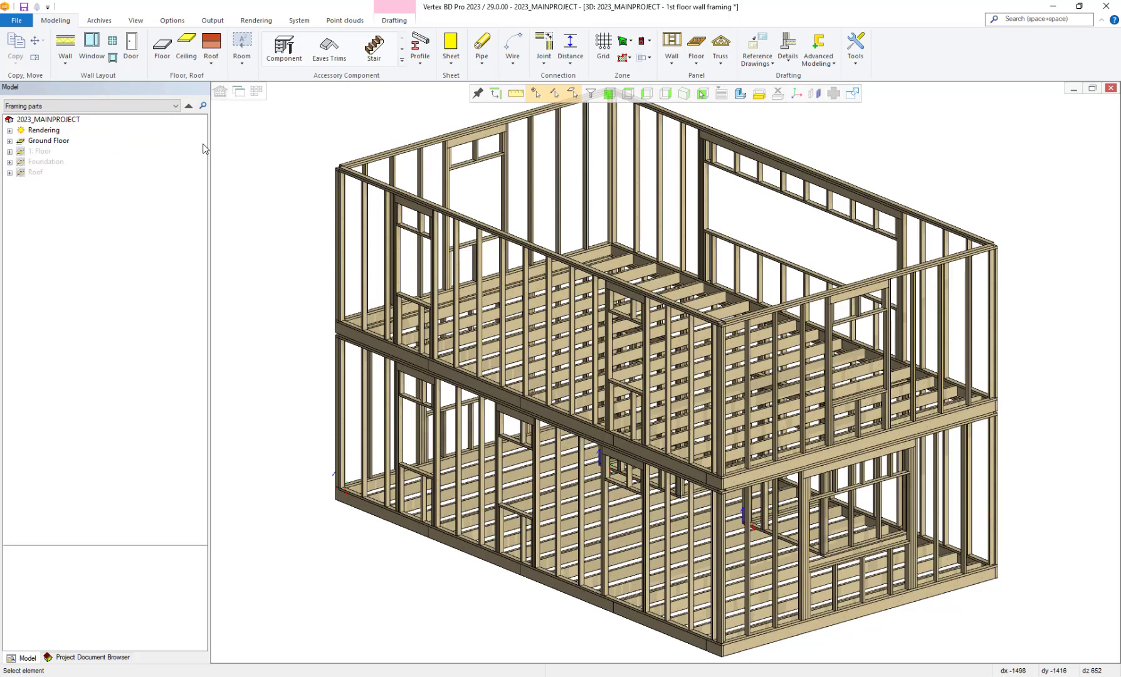